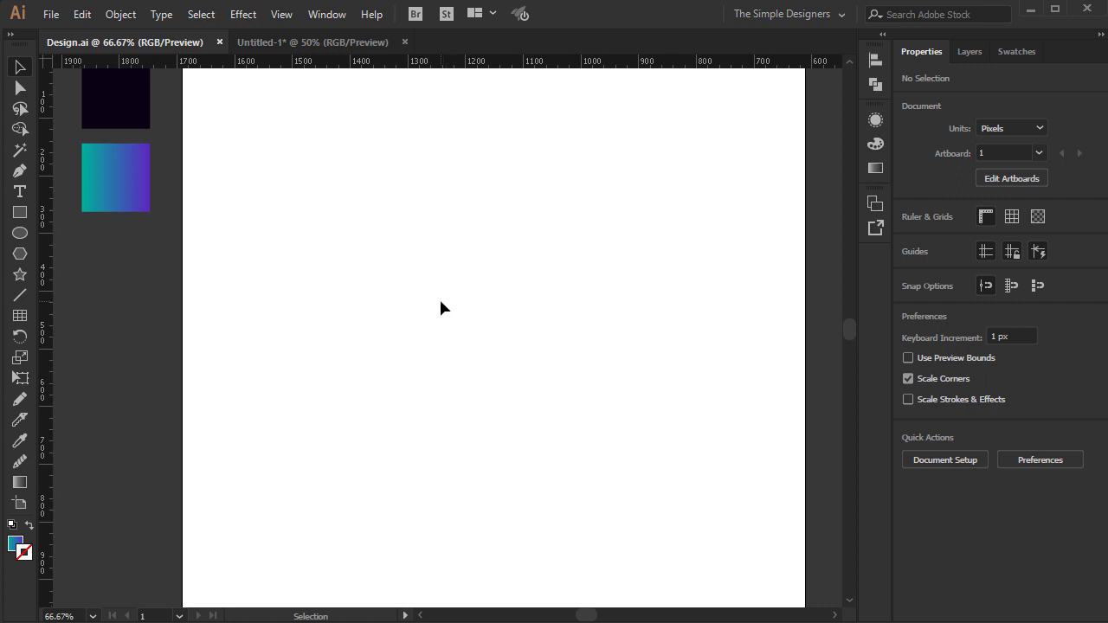
- Bring the car photo from the Untitled-1 document into Design.ai and position it across the middle of the artboard
click(323, 42)
drag(477, 318, 250, 104)
drag(456, 338, 523, 360)
click(876, 61)
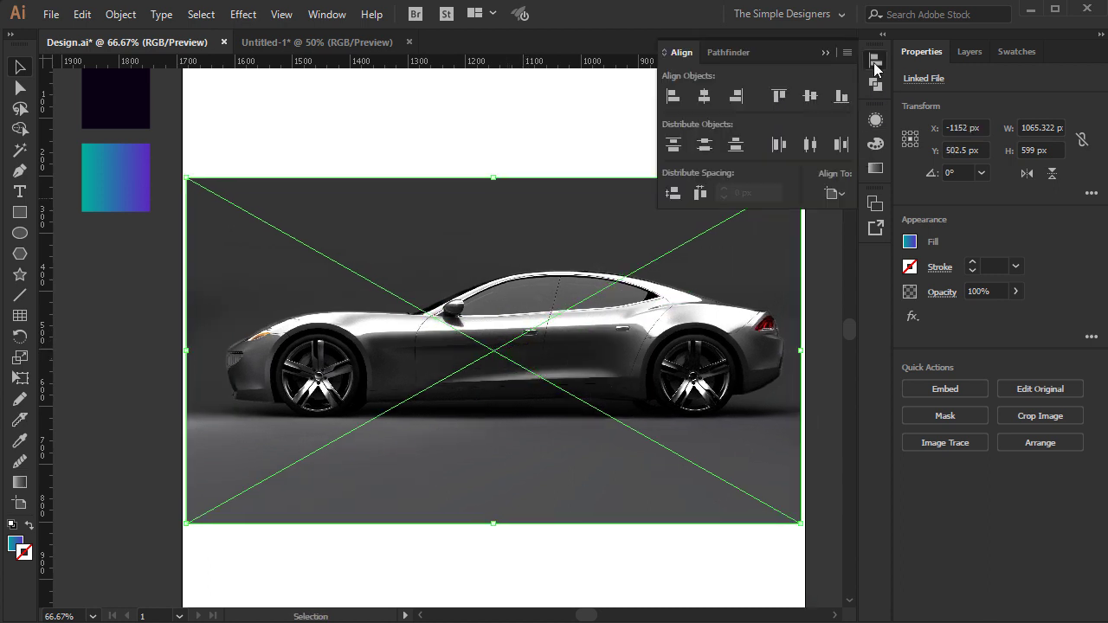
click(825, 53)
click(637, 129)
- Move the placed car photo from the Illustration layer to the Template layer
scroll(537, 357, up, 1)
drag(542, 356, 525, 350)
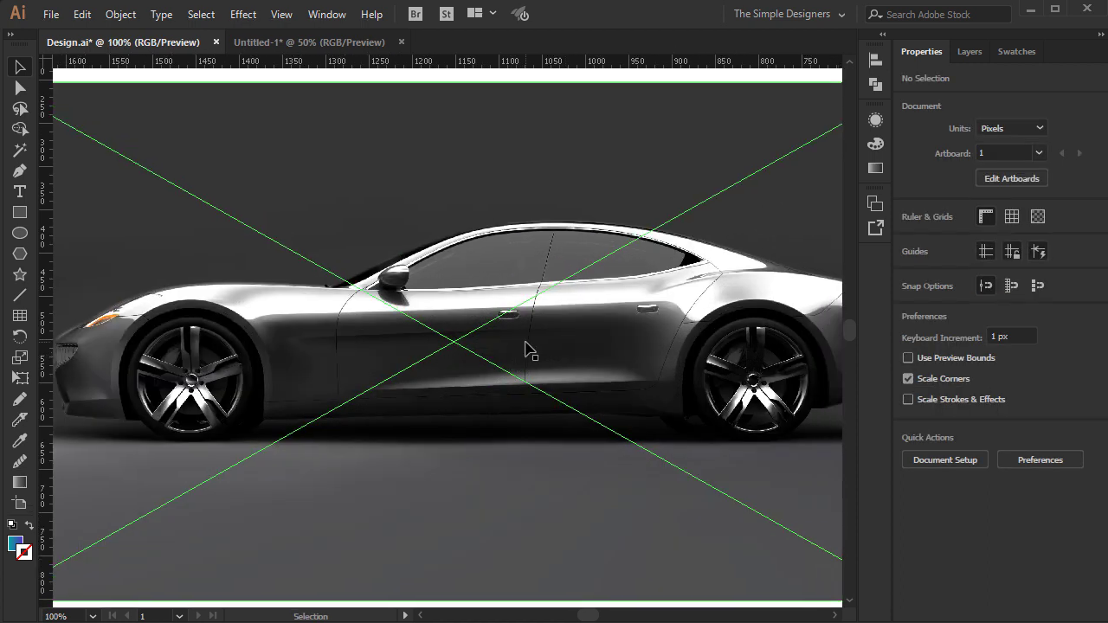
click(531, 351)
click(970, 52)
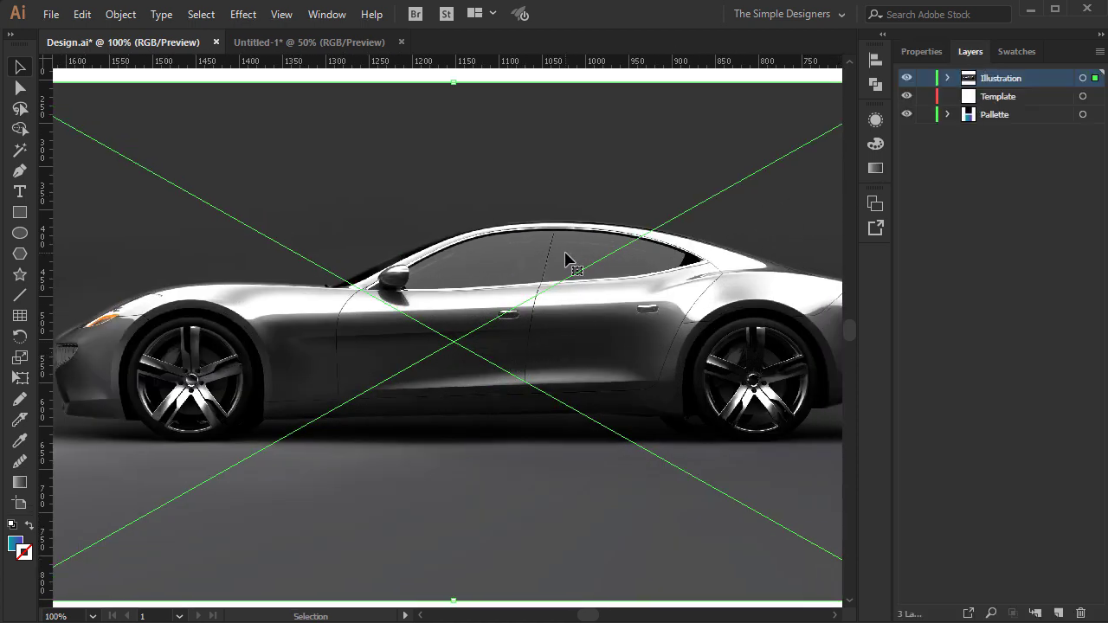
click(947, 78)
drag(1024, 98, 1005, 127)
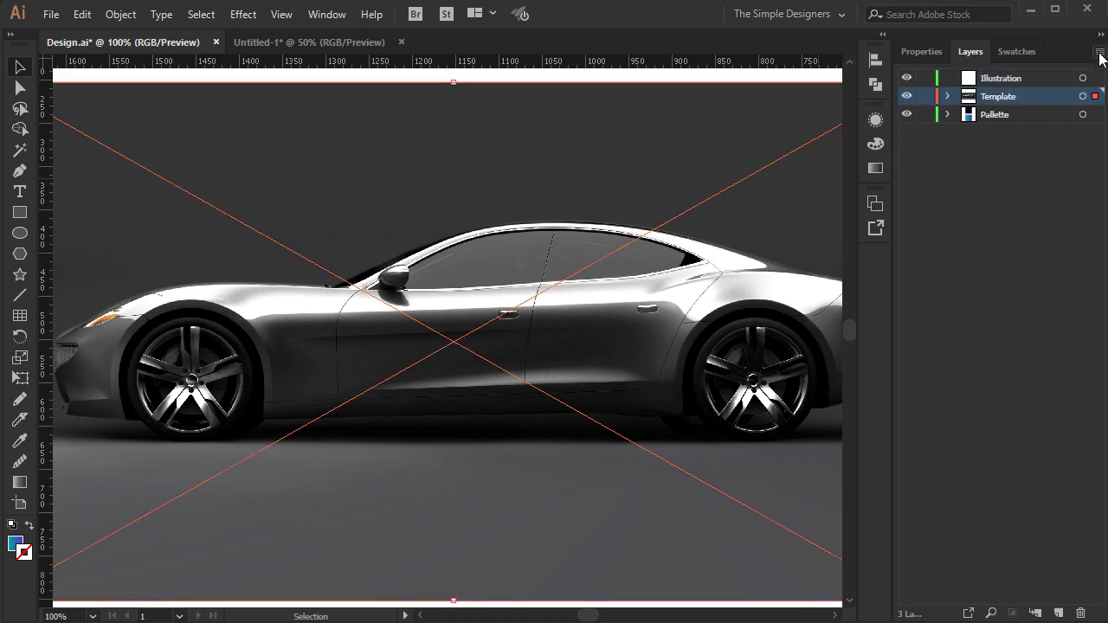
- Convert the Template layer into a locked, dimmed template and make Illustration the active layer
click(1100, 53)
click(943, 376)
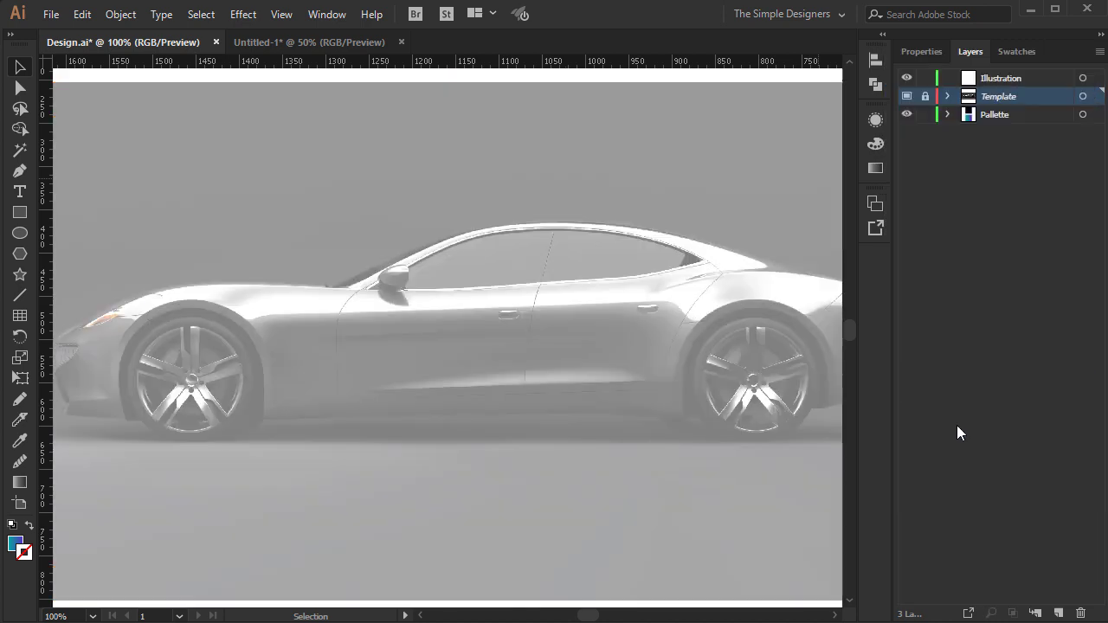
click(996, 78)
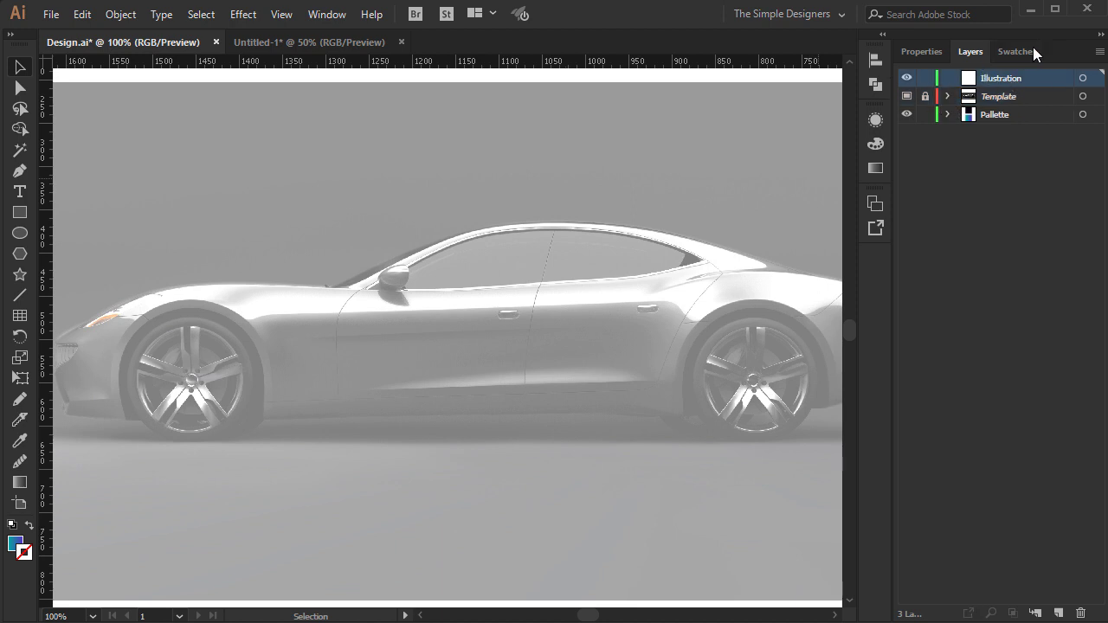
- Choose the Pencil tool and set its stroke weight to 0.5 px
click(920, 54)
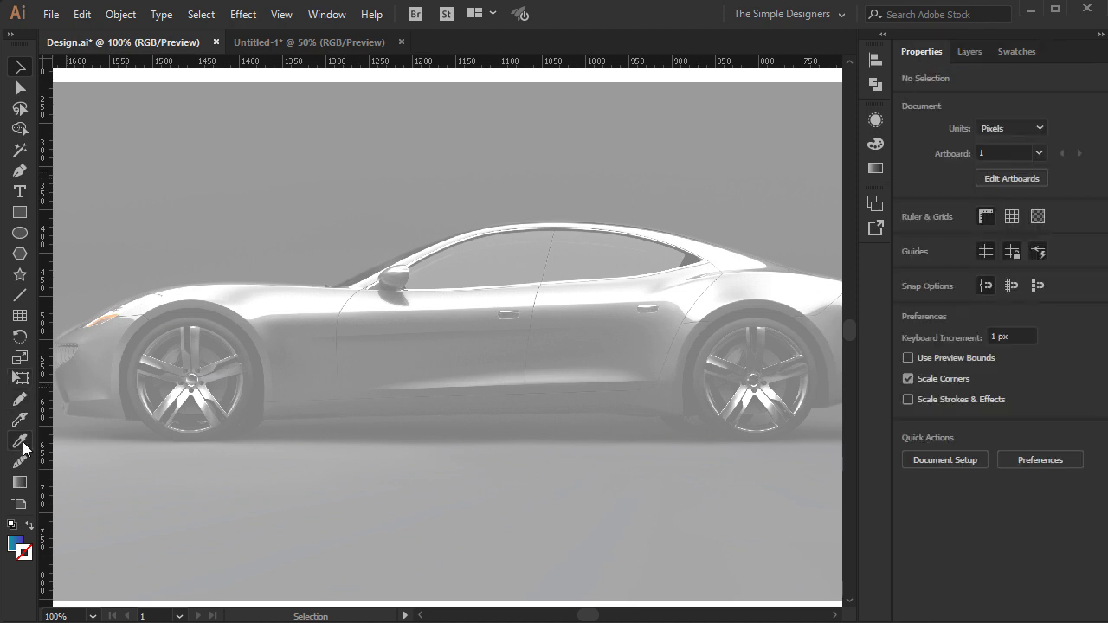
click(23, 404)
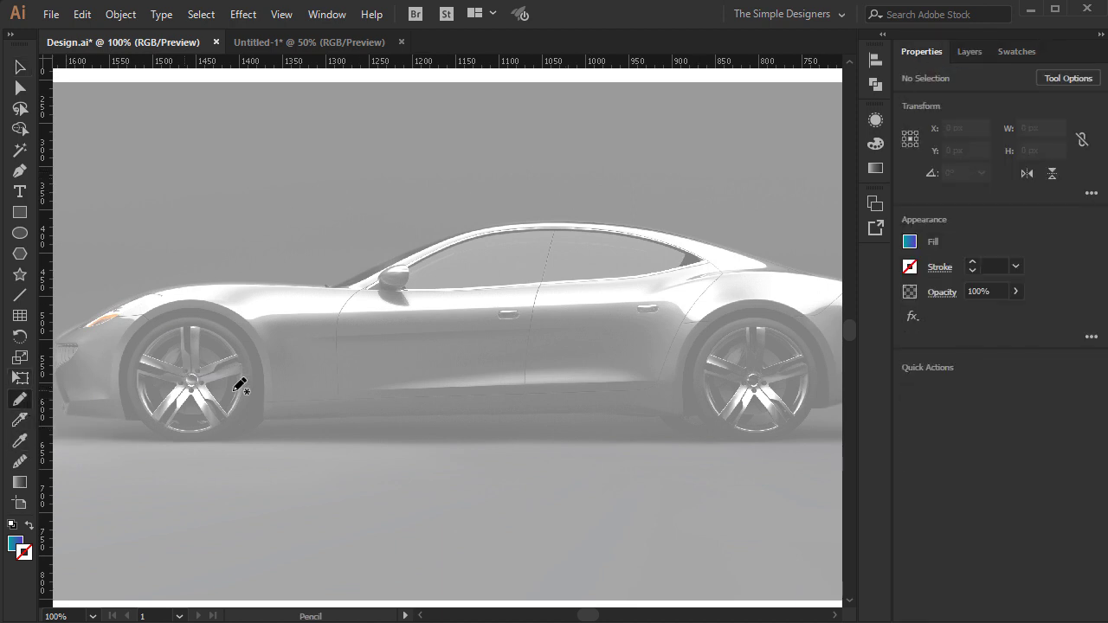
click(973, 262)
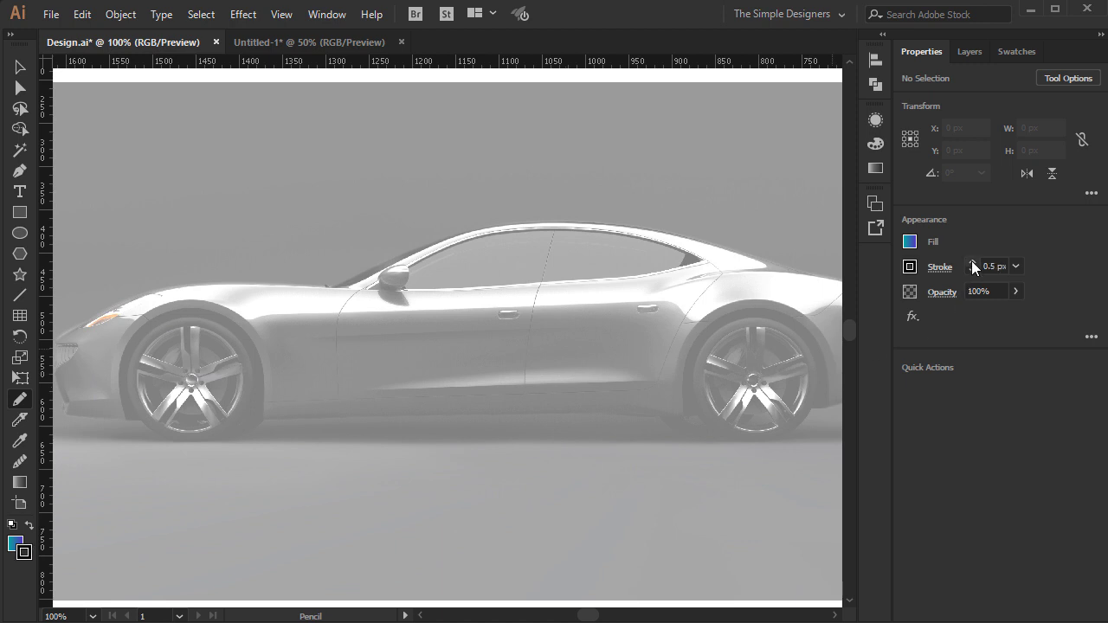
click(935, 269)
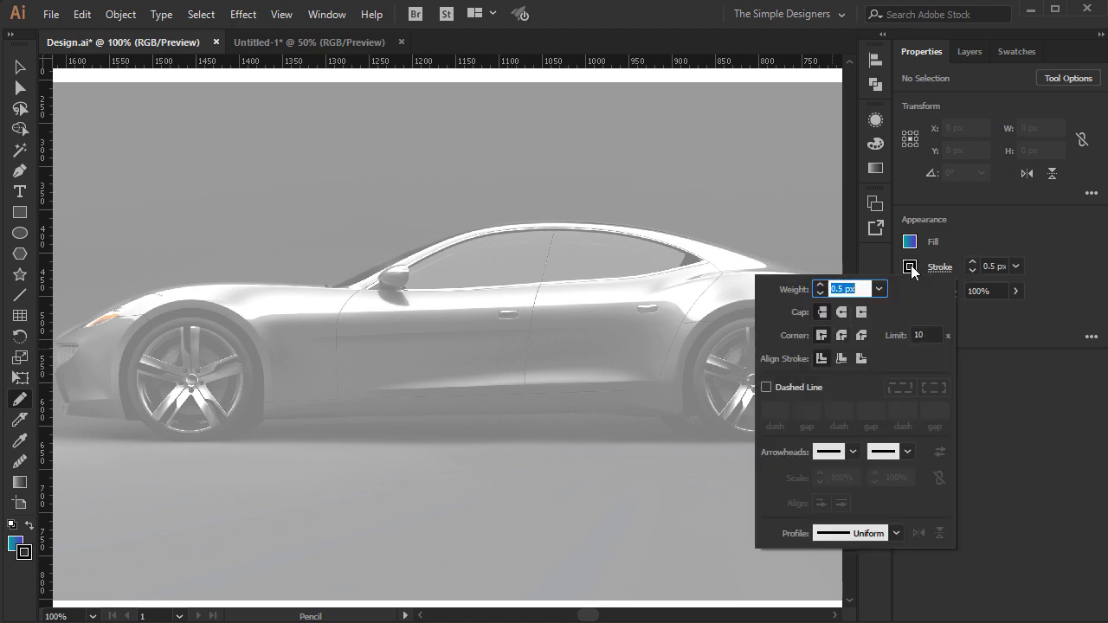
- Set the fill to none and the stroke colour to black for the tracing
click(998, 52)
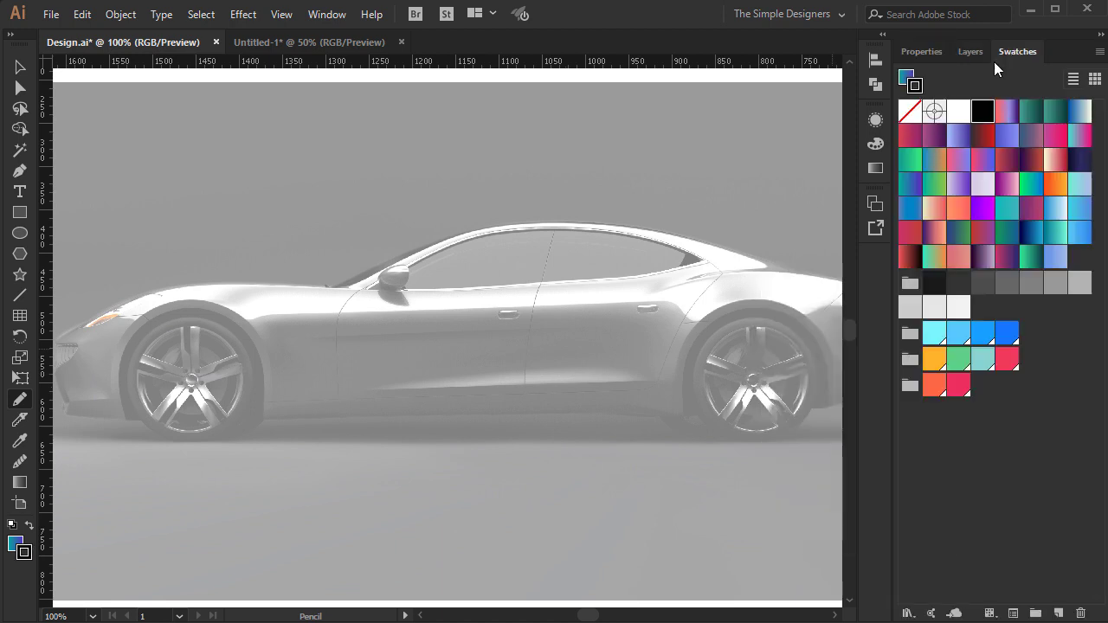
click(906, 76)
click(909, 111)
click(918, 87)
click(984, 113)
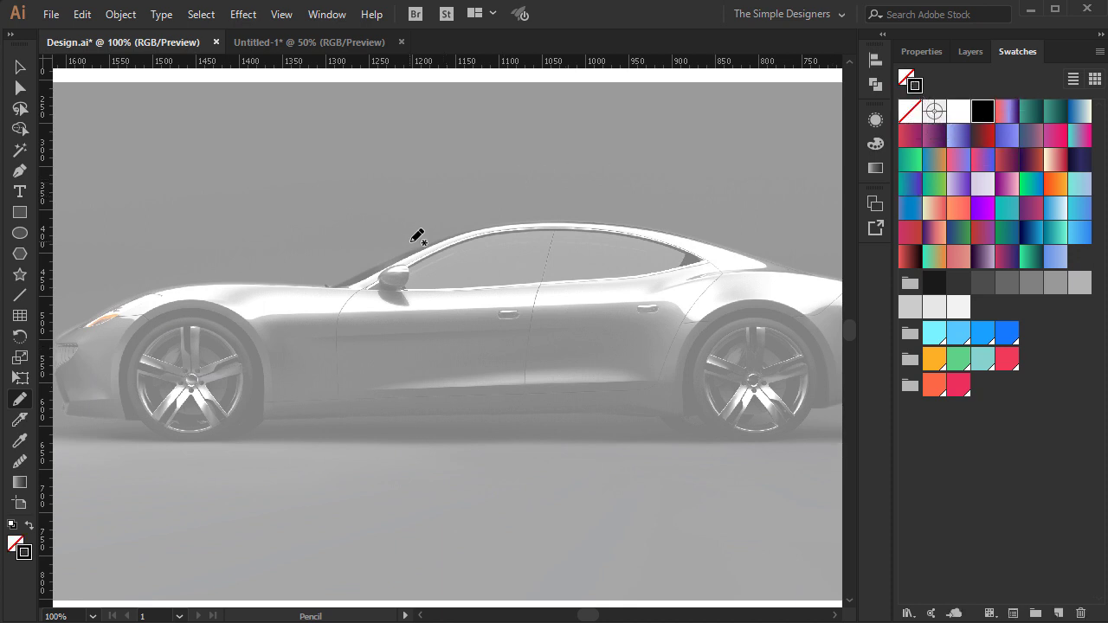
- Trace the front half of the cabin, from windshield base to door pillar, as a closed freehand shape with the Pencil tool
scroll(415, 235, up, 1)
drag(547, 214, 432, 245)
mouse_move(298, 312)
mouse_down()
mouse_move(540, 319)
mouse_move(604, 296)
mouse_up()
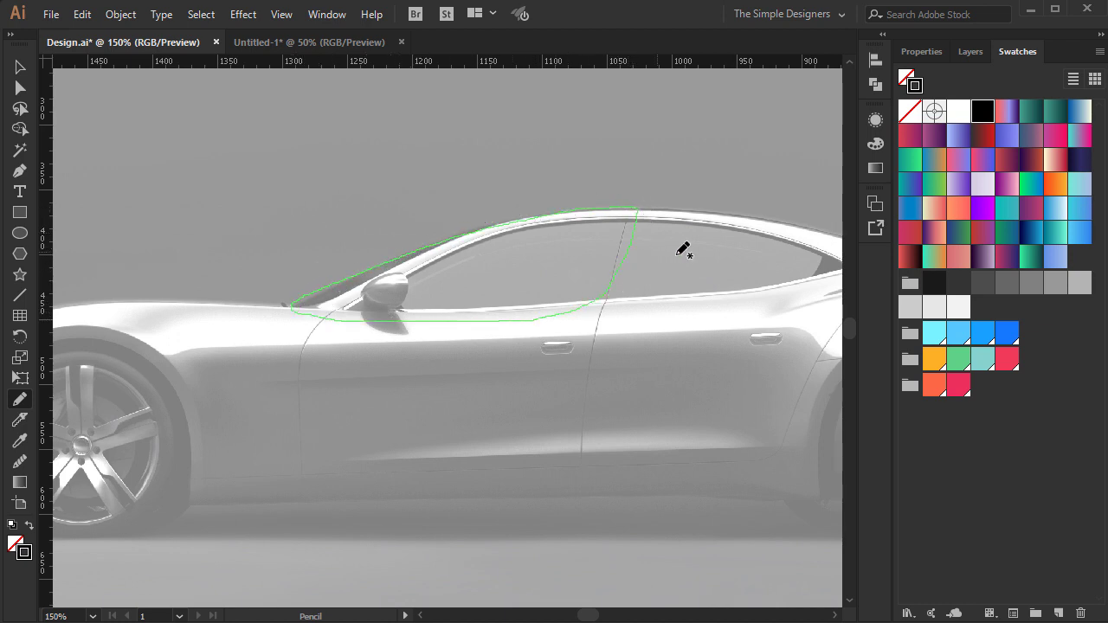
- Trace the rear half of the cabin as a closed freehand shape overlapping the front half at the door pillar
scroll(636, 250, right, 5)
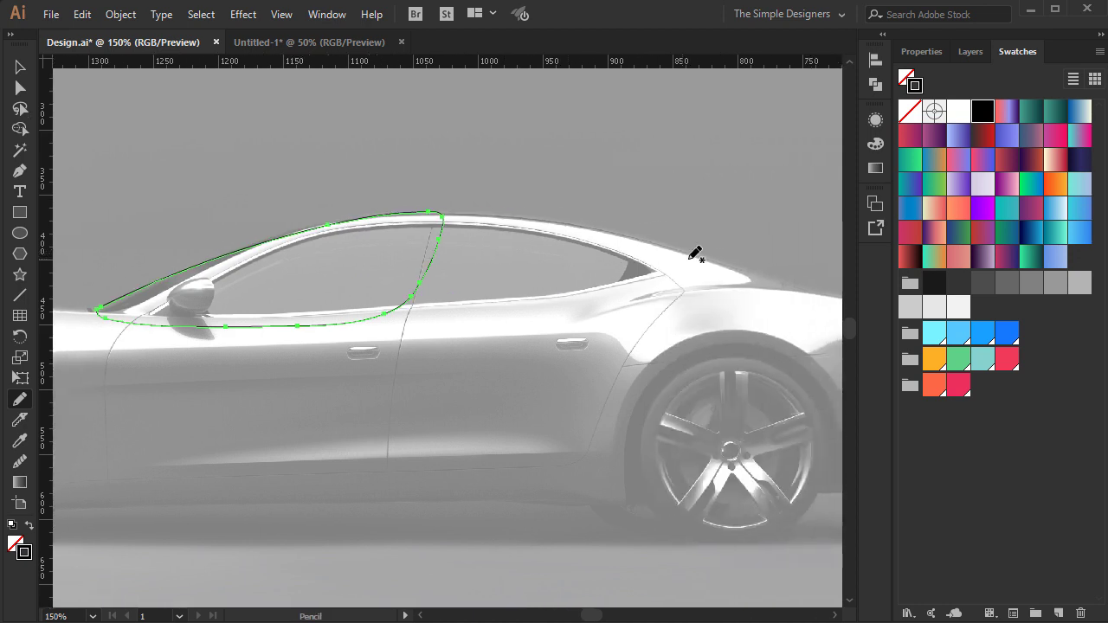
drag(726, 258, 529, 214)
mouse_move(398, 309)
mouse_down()
mouse_move(427, 330)
mouse_move(509, 333)
mouse_up()
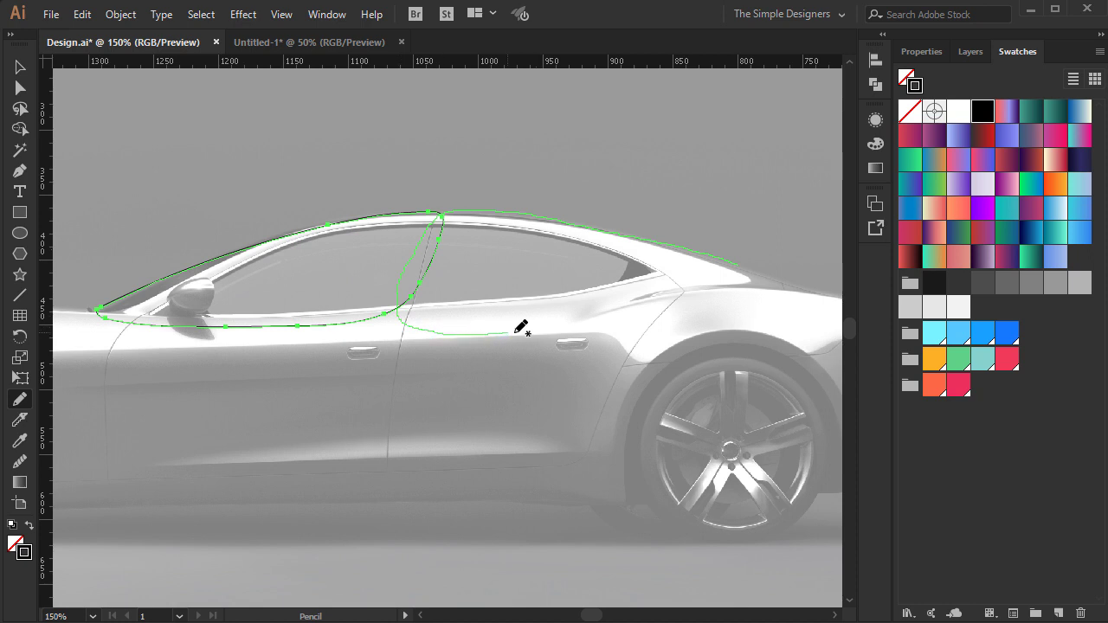
drag(742, 259, 742, 261)
- Trace the car's rear end, including the wheel arch and tail, as a closed freehand shape
mouse_move(725, 328)
mouse_down()
mouse_move(641, 297)
mouse_move(569, 252)
mouse_up()
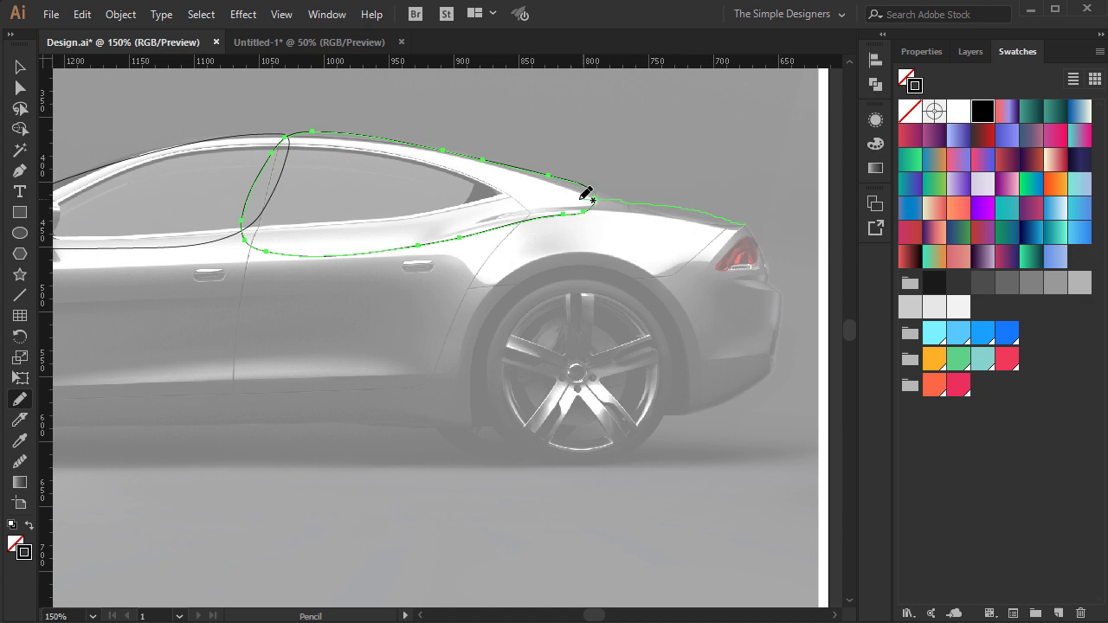
mouse_move(410, 379)
mouse_down()
mouse_move(433, 421)
mouse_move(466, 428)
mouse_move(480, 426)
mouse_move(478, 363)
mouse_up()
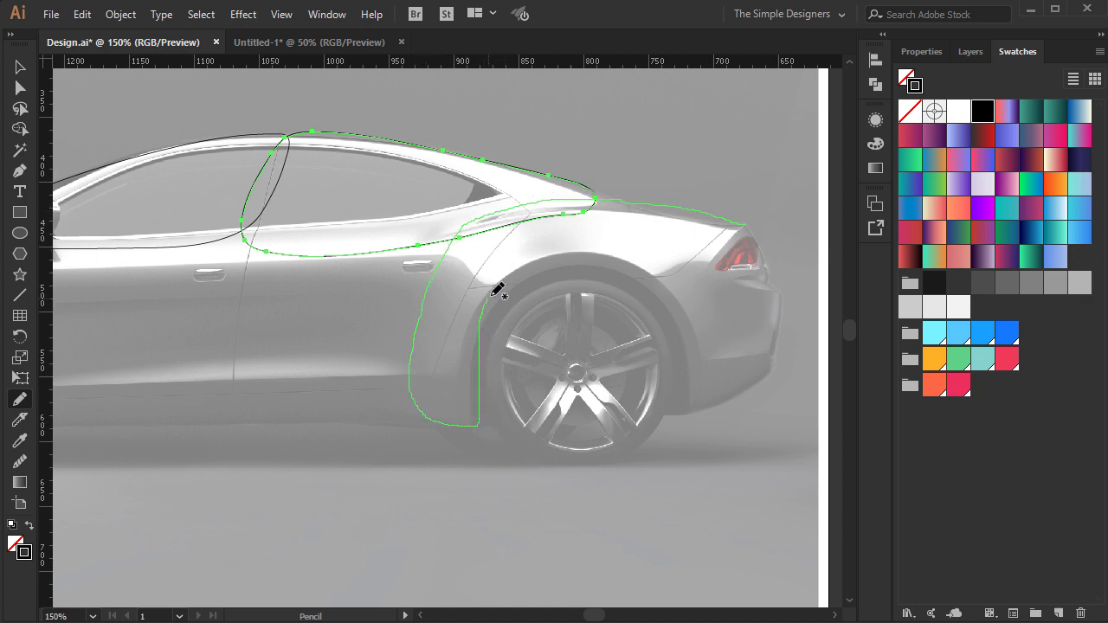
mouse_move(581, 259)
mouse_down()
mouse_move(627, 277)
mouse_move(649, 304)
mouse_move(693, 414)
mouse_move(735, 407)
mouse_move(767, 366)
mouse_move(786, 304)
mouse_up()
drag(681, 244, 679, 245)
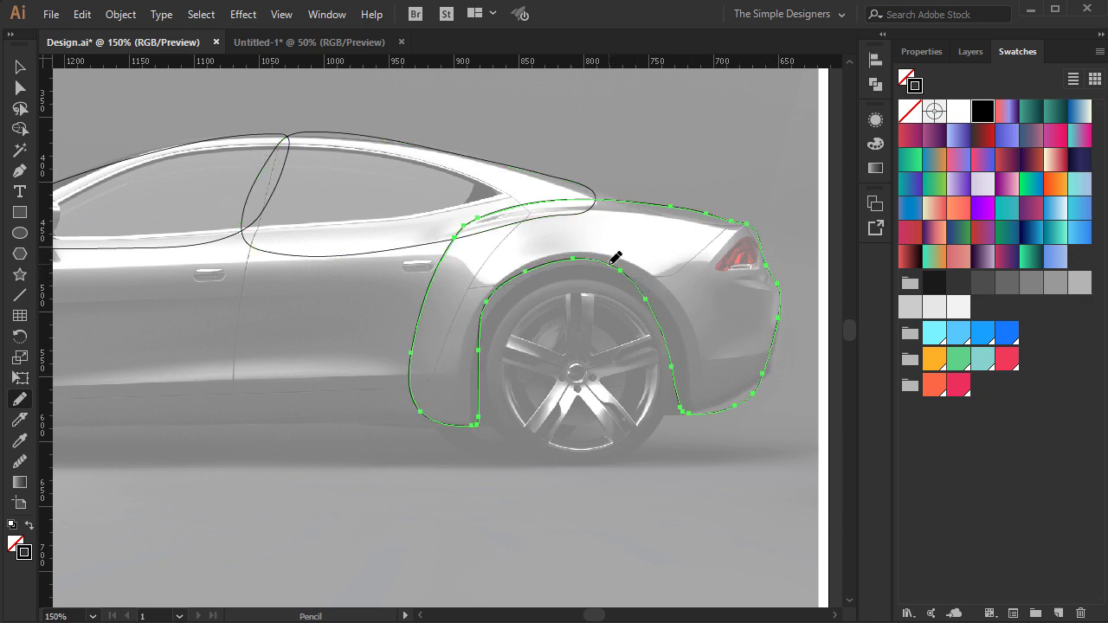
- Trace the long door section between the wheels and the overlapping panel behind the front wheel as closed freehand shapes
drag(401, 283, 584, 265)
key(ctrl+minus)
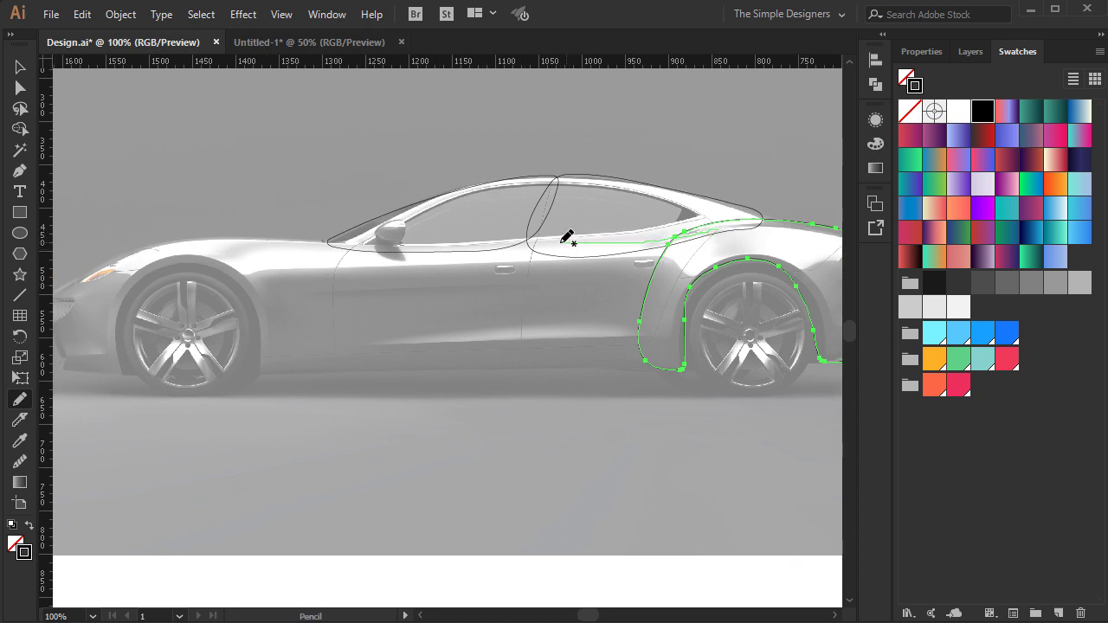
mouse_move(397, 246)
mouse_down()
mouse_move(344, 327)
mouse_move(351, 359)
mouse_move(381, 373)
mouse_move(531, 378)
mouse_move(640, 355)
mouse_up()
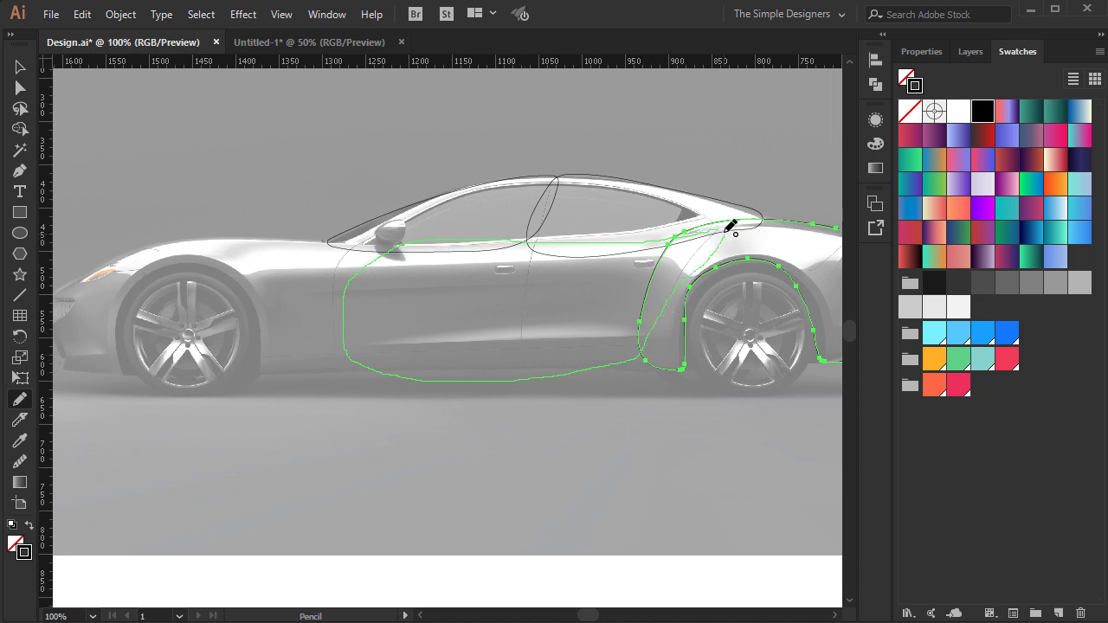
drag(693, 234, 703, 229)
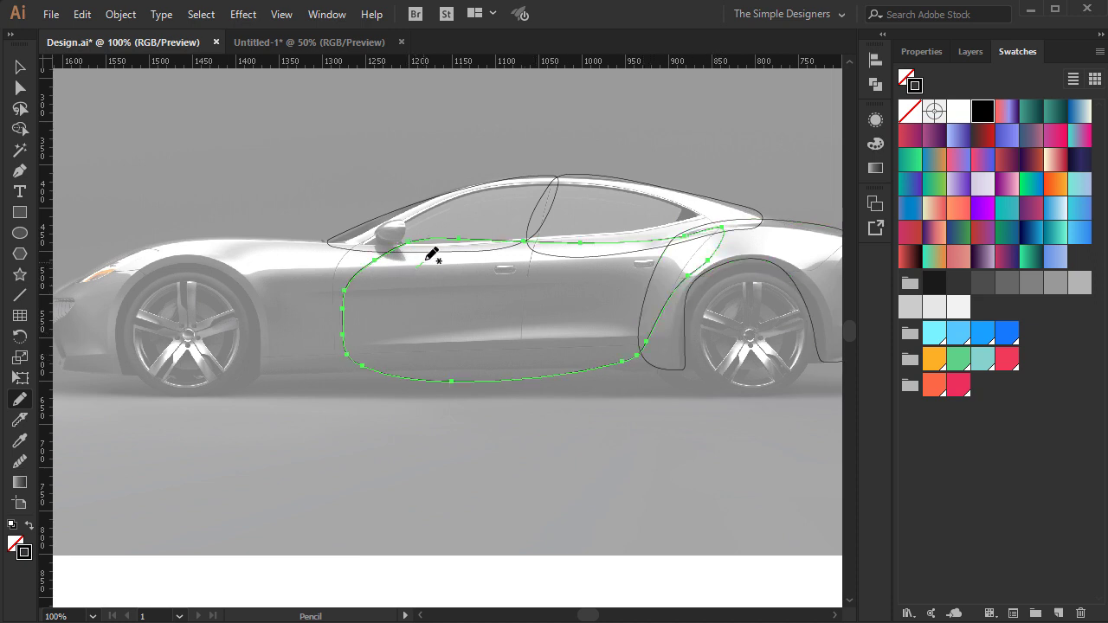
mouse_move(281, 274)
mouse_down()
mouse_move(258, 368)
mouse_move(339, 382)
mouse_move(396, 366)
mouse_move(422, 253)
mouse_up()
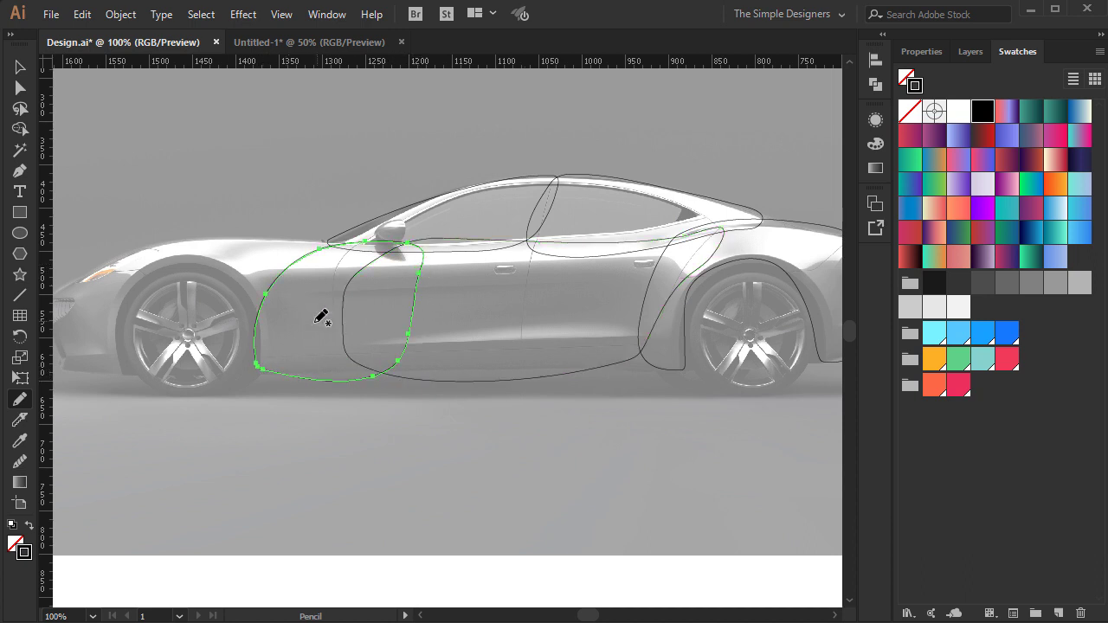
- Trace the hood, nose and front wheel arch as one closed freehand shape
drag(320, 295, 455, 281)
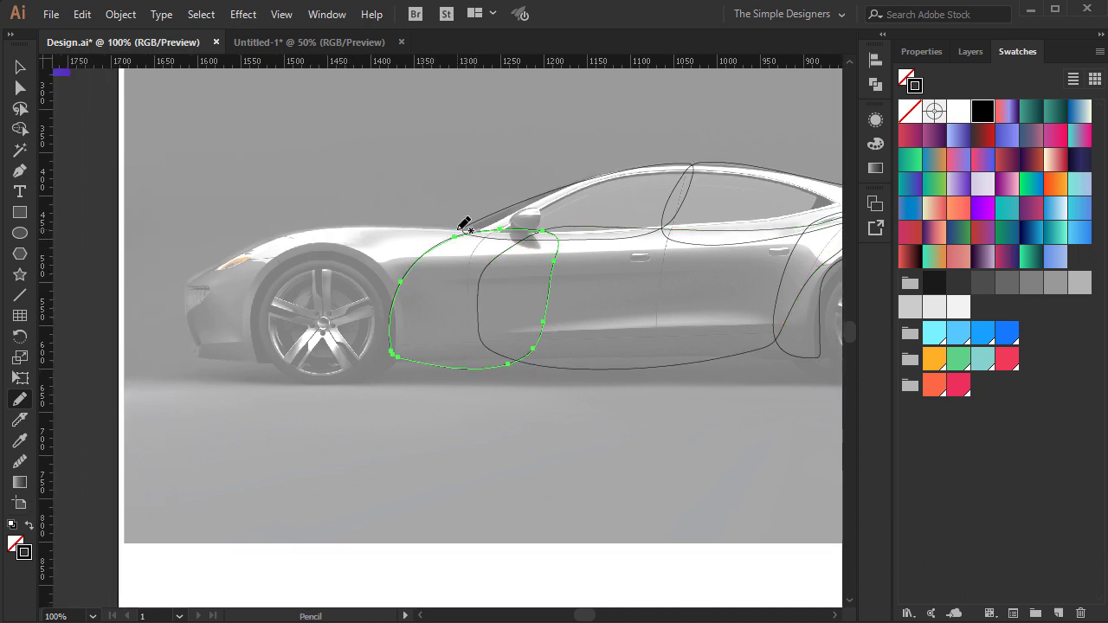
drag(232, 253, 192, 295)
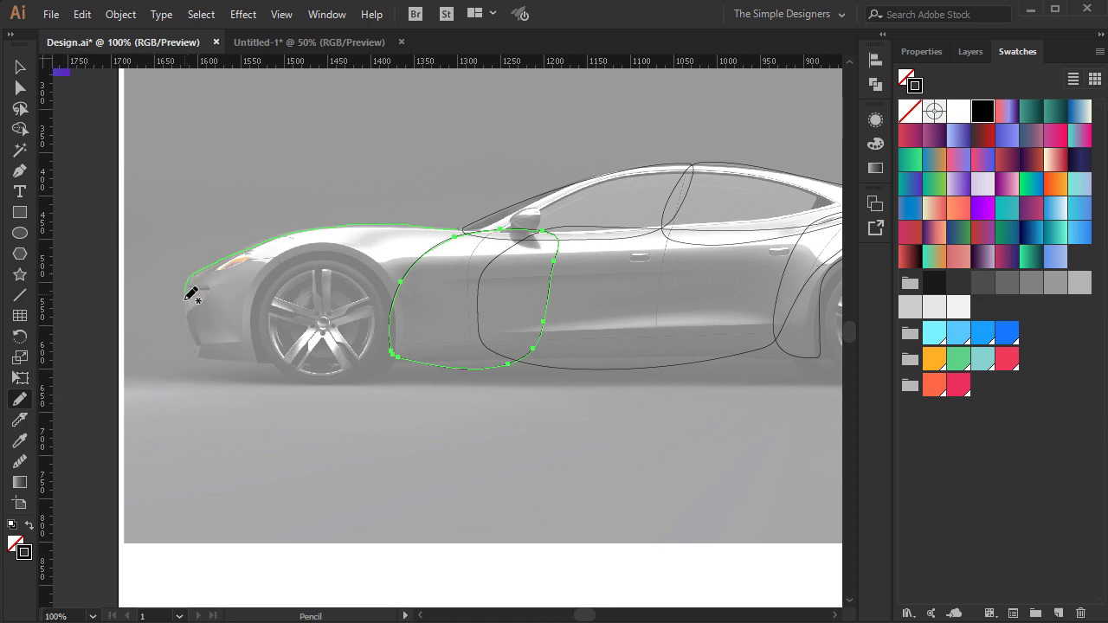
drag(198, 347, 248, 359)
mouse_move(260, 298)
mouse_down()
mouse_move(275, 270)
mouse_move(319, 255)
mouse_move(361, 261)
mouse_move(386, 295)
mouse_up()
mouse_move(409, 358)
mouse_down()
mouse_move(466, 313)
mouse_move(483, 254)
mouse_move(465, 301)
mouse_up()
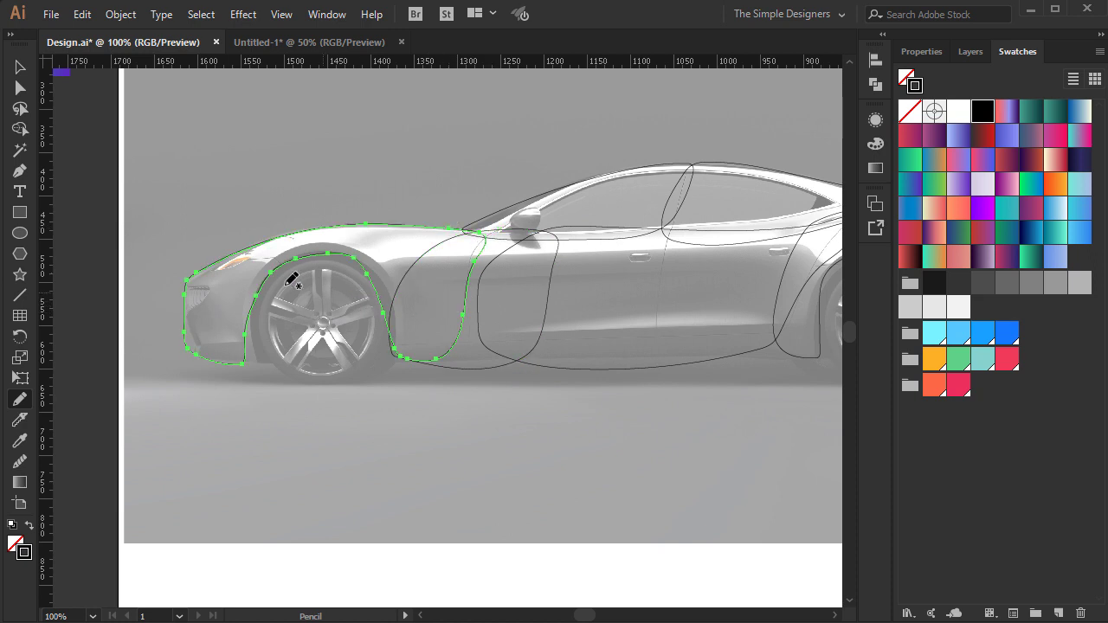
- Draw a circle from the centre of the front wheel around the tire and place a duplicate of it over the rear wheel
key(l)
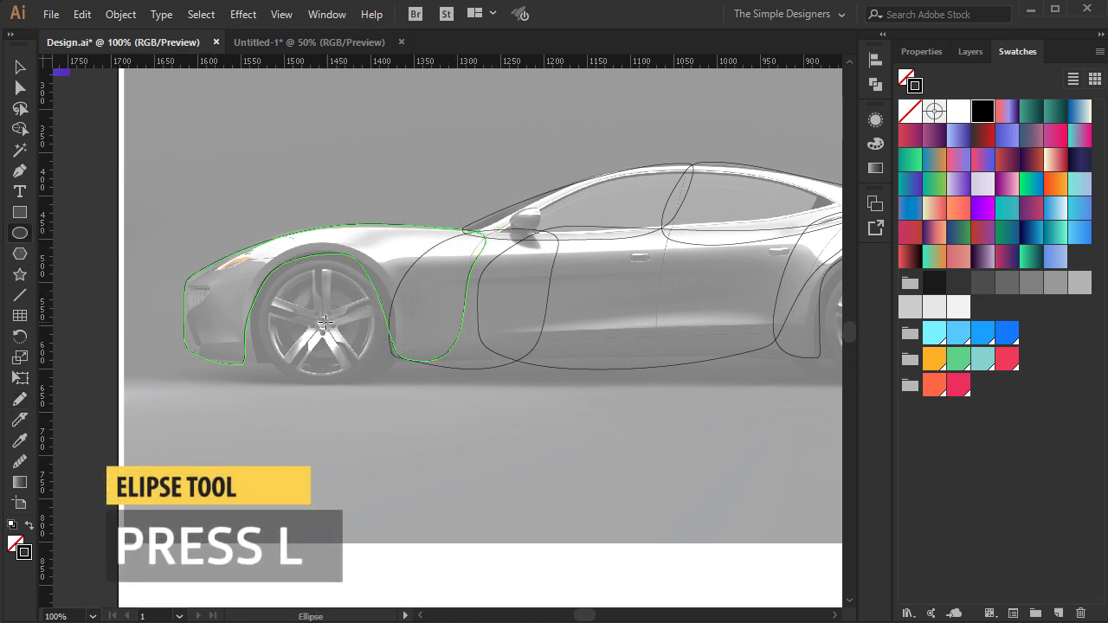
drag(322, 322, 295, 256)
key(v)
drag(459, 411, 330, 409)
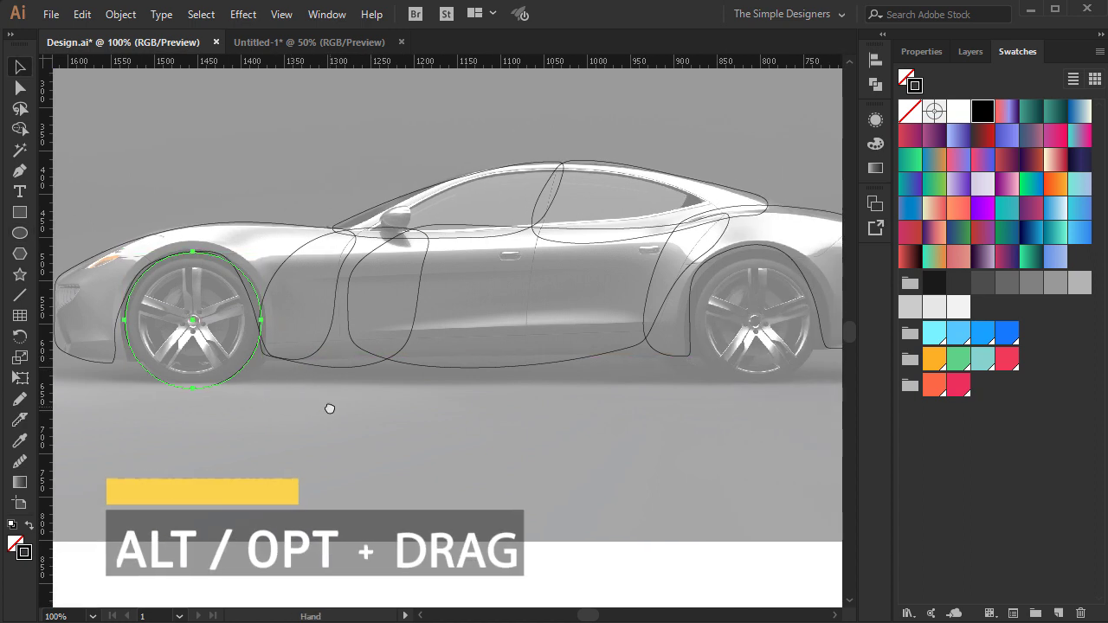
drag(239, 379, 804, 366)
scroll(626, 436, right, 3)
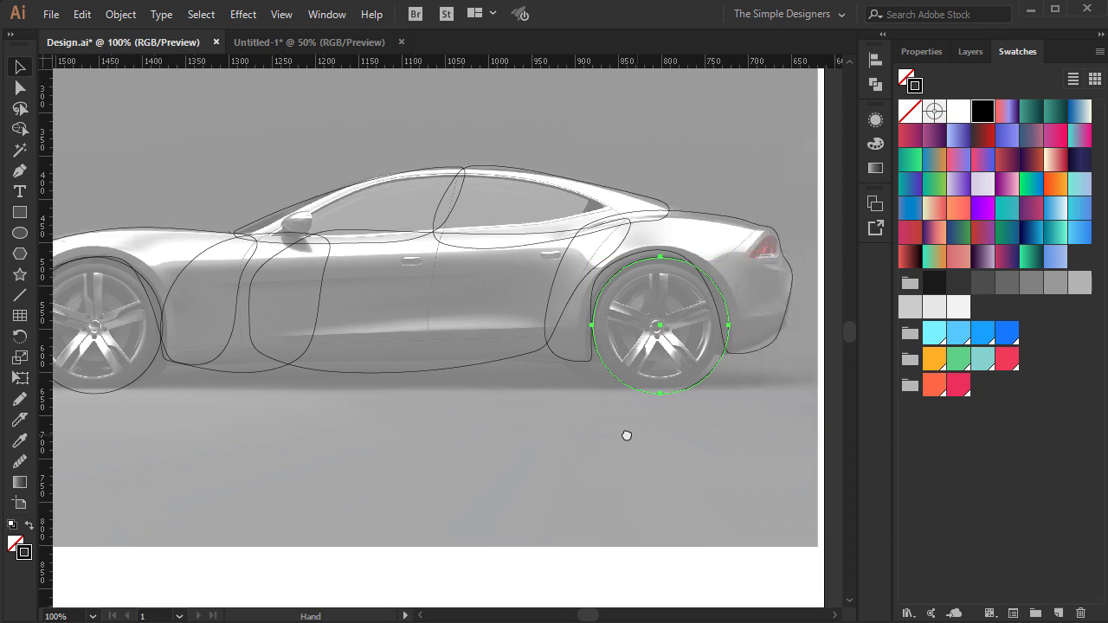
- Deselect the wheel circle and hide the Template layer so only the traced outlines show
click(811, 381)
click(967, 51)
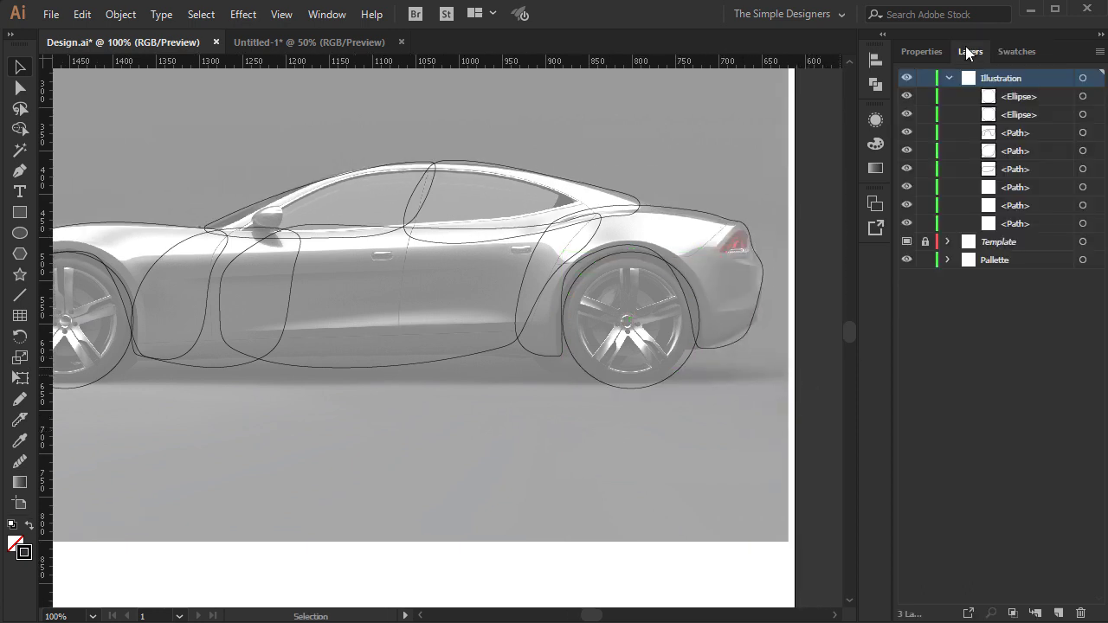
click(907, 242)
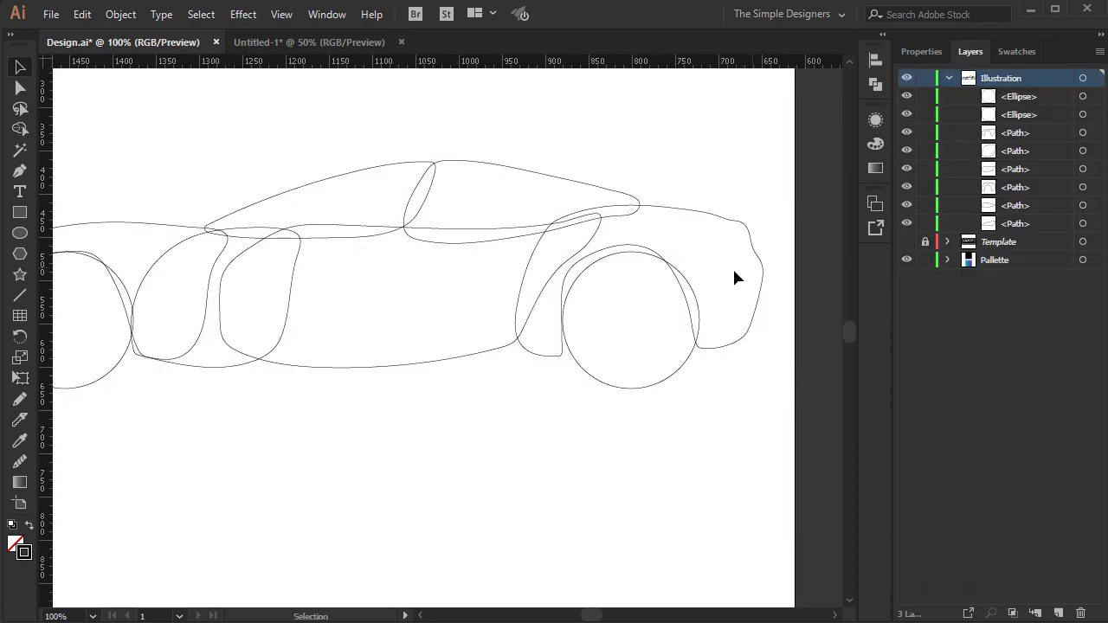
- Smooth the outline of the rear-end shape around the tail and wheel arch with the Smooth tool
key(ctrl+minus)
key(ctrl+plus)
key(ctrl+plus)
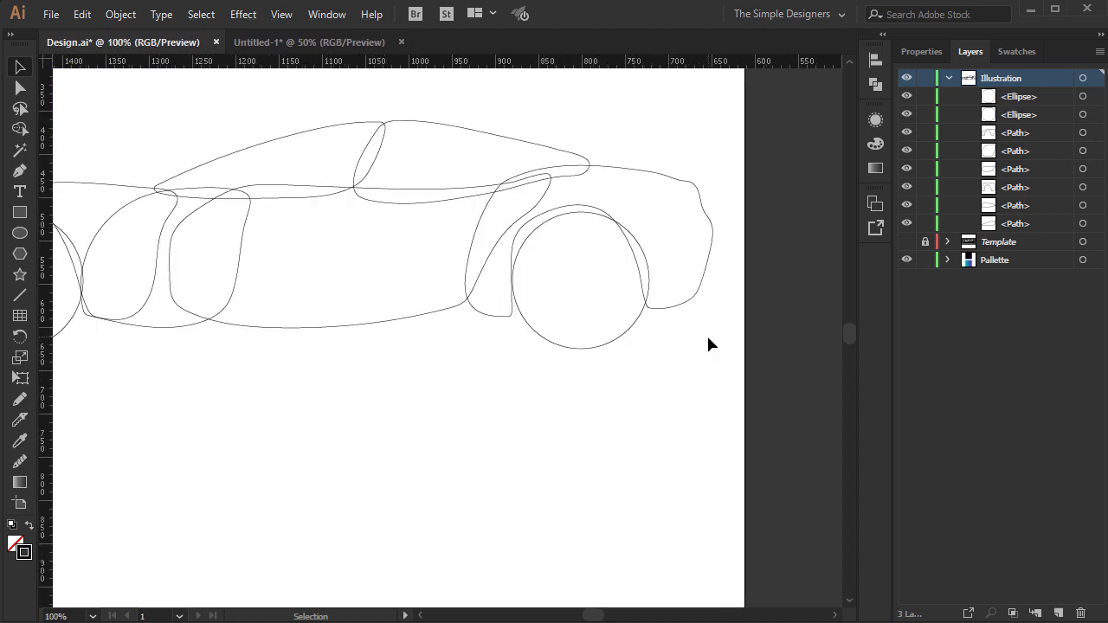
click(641, 301)
click(20, 461)
mouse_move(719, 249)
mouse_down()
mouse_move(482, 211)
mouse_move(467, 264)
mouse_up()
mouse_move(651, 171)
mouse_down()
mouse_move(690, 183)
mouse_move(681, 304)
mouse_up()
mouse_move(613, 218)
mouse_down()
mouse_move(549, 213)
mouse_move(509, 313)
mouse_up()
- Smooth the lower edge and front end of the long door section's outline
key(v)
click(407, 314)
click(20, 462)
mouse_move(395, 321)
mouse_down()
mouse_move(505, 243)
mouse_move(438, 208)
mouse_move(349, 188)
mouse_move(208, 195)
mouse_move(176, 275)
mouse_move(222, 321)
mouse_up()
- Smooth the outline of the panel behind the front wheel along its rear edge
key(v)
click(146, 329)
click(19, 463)
mouse_move(251, 196)
mouse_down()
mouse_move(141, 203)
mouse_move(92, 302)
mouse_move(256, 259)
mouse_up()
- Smooth the front cabin shape's outline where it curves down at the door pillar
key(v)
click(300, 137)
click(22, 468)
mouse_move(388, 129)
mouse_down()
mouse_move(296, 128)
mouse_move(163, 174)
mouse_move(354, 209)
mouse_up()
drag(395, 120, 354, 176)
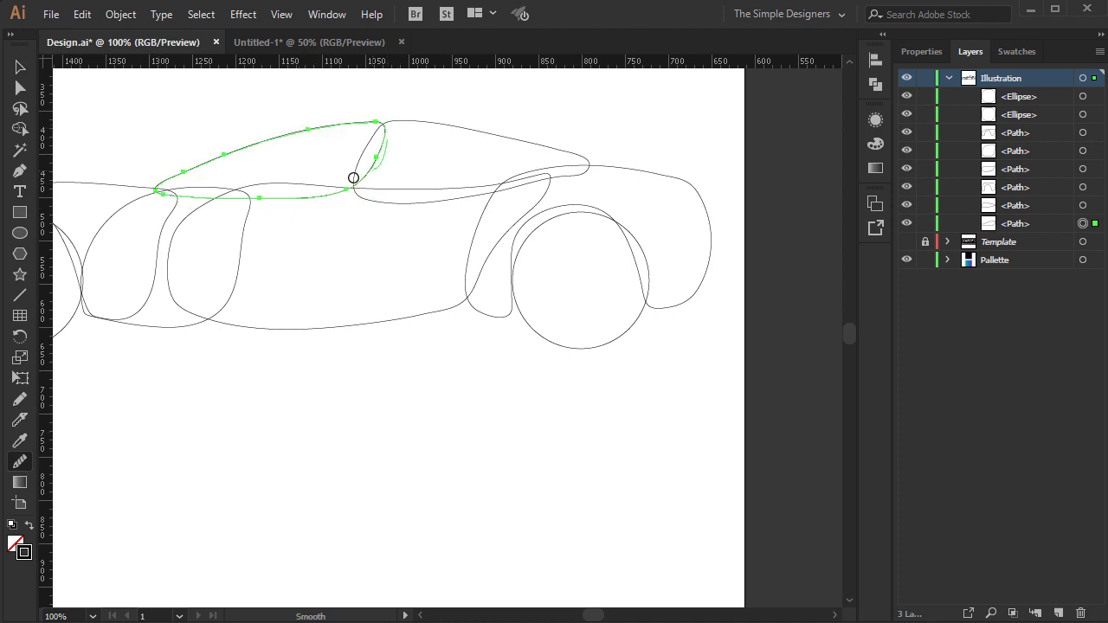
- Smooth the lower edge of the rear cabin shape's outline
key(v)
click(445, 130)
click(21, 463)
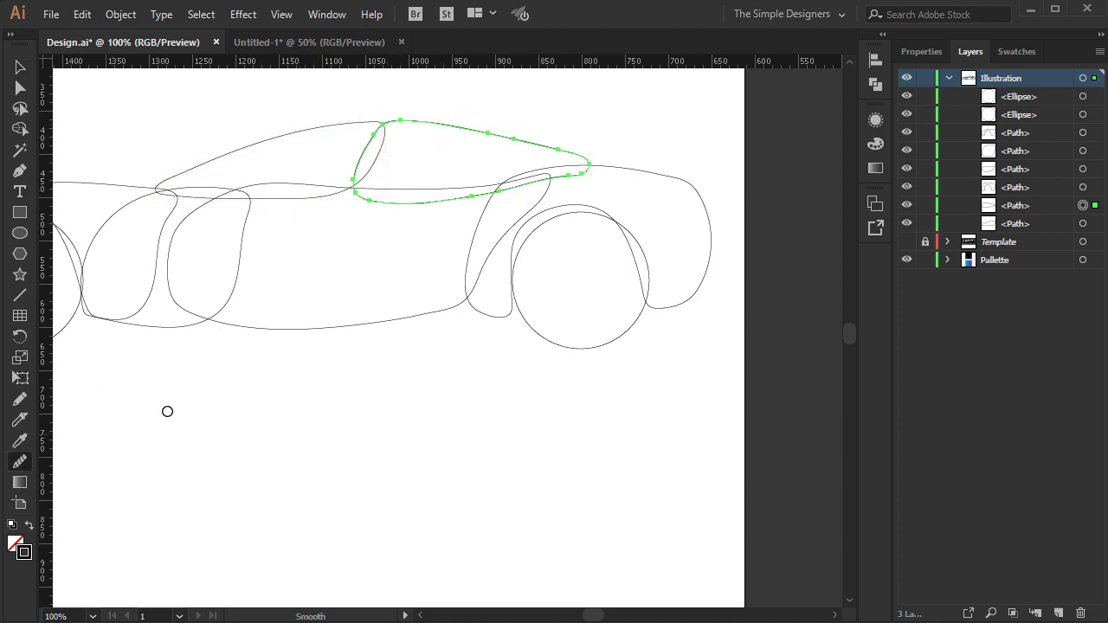
mouse_move(571, 179)
mouse_down()
mouse_move(529, 140)
mouse_move(424, 113)
mouse_move(400, 120)
mouse_move(359, 194)
mouse_up()
- Smooth the outline of the hood and front fender shape, then fit the artboard in view with nothing selected
key(v)
click(124, 185)
mouse_move(130, 233)
mouse_down()
mouse_move(392, 253)
mouse_move(148, 259)
mouse_move(179, 341)
mouse_move(311, 240)
mouse_move(442, 217)
mouse_move(375, 200)
mouse_up()
click(21, 462)
key(ctrl+0)
click(670, 406)
- Draw a rectangle covering the whole artboard and fill it with the dark colour sampled from the palette
key(m)
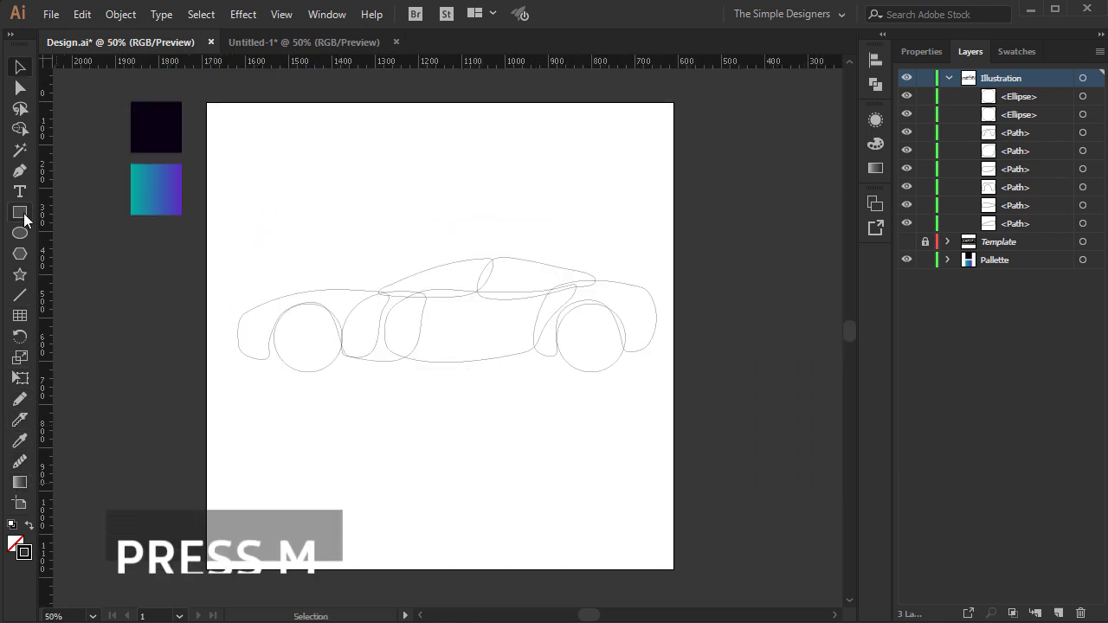
drag(207, 103, 676, 568)
key(i)
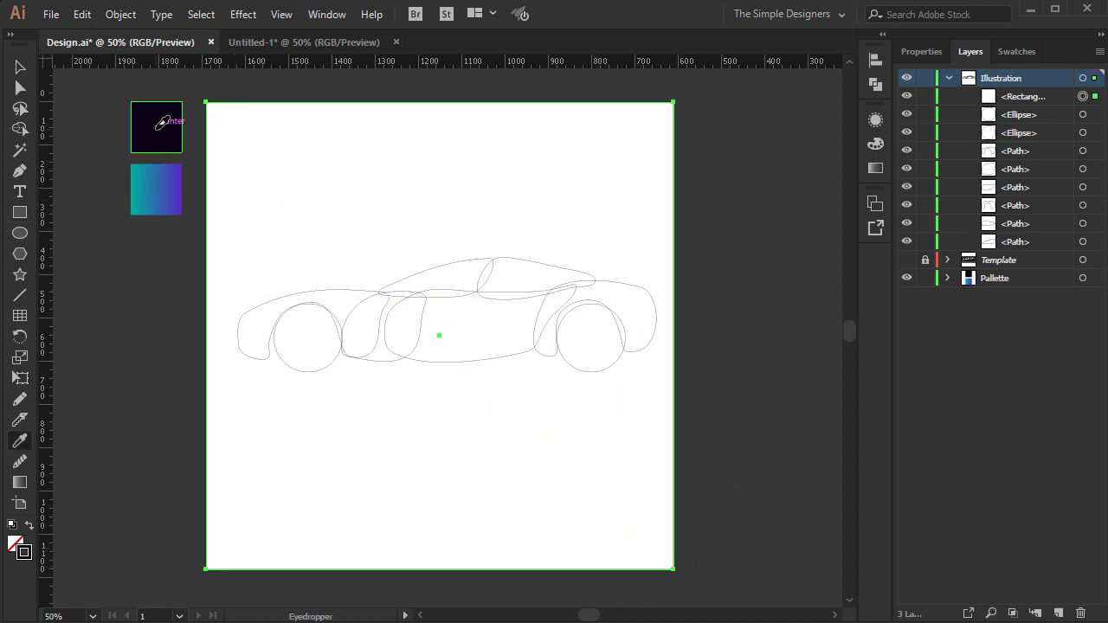
click(159, 126)
key(v)
key(ctrl+shift+a)
- Send the dark background rectangle behind all the car outlines and try to lock it
click(572, 194)
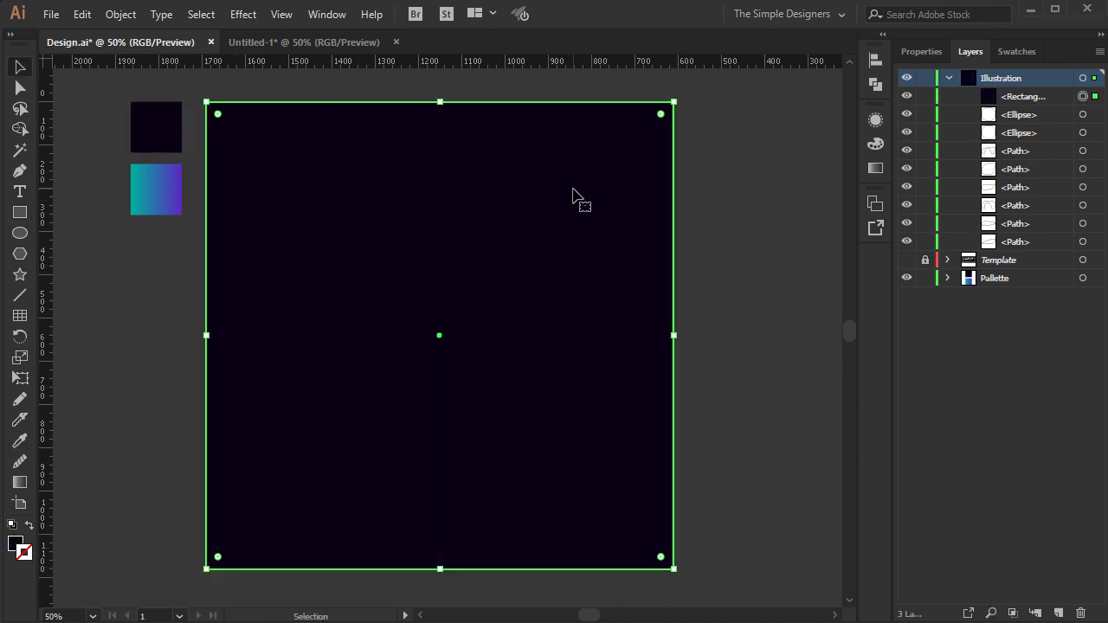
key(ctrl+shift+bracketleft)
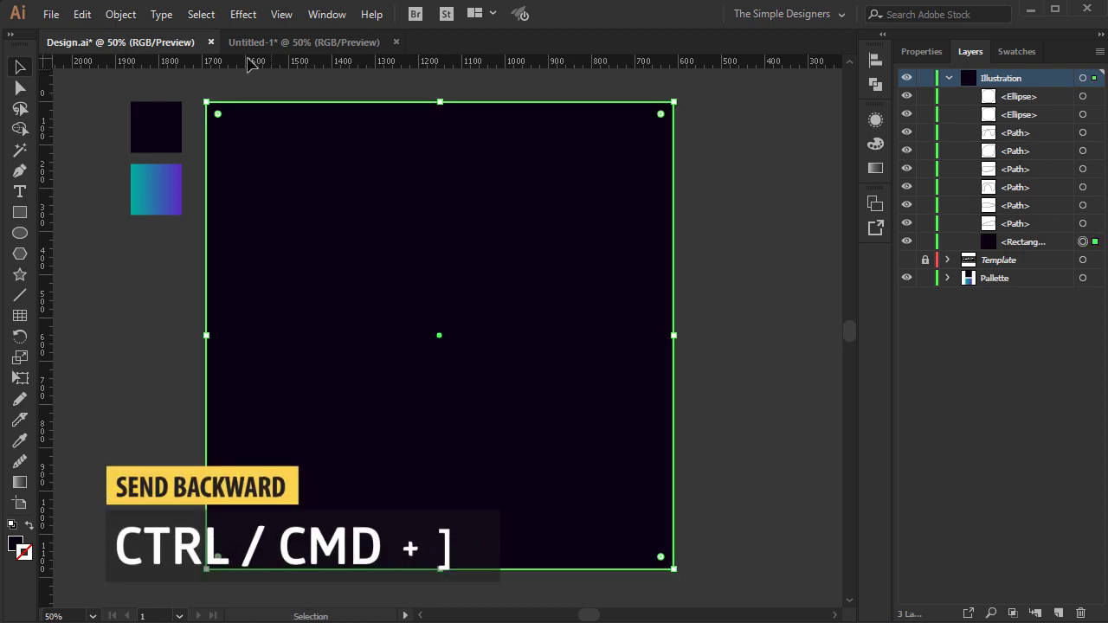
click(125, 19)
mouse_move(262, 92)
click(414, 88)
click(412, 87)
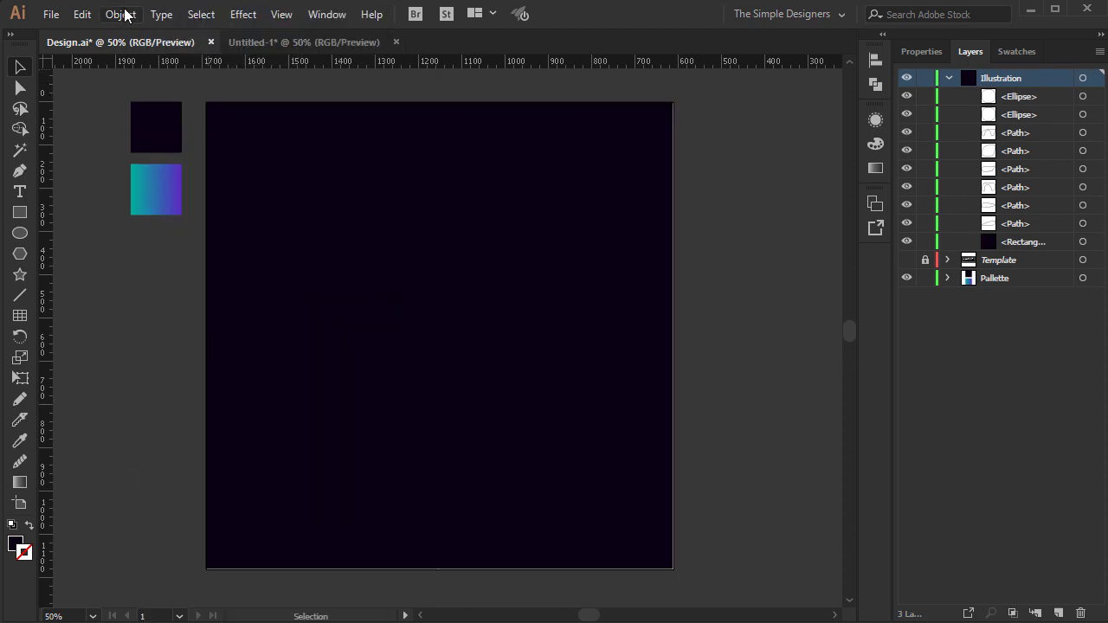
click(122, 15)
click(723, 155)
- Set the stroke of all the car outlines and both wheel circles to white
drag(752, 421, 293, 236)
shift+click(494, 183)
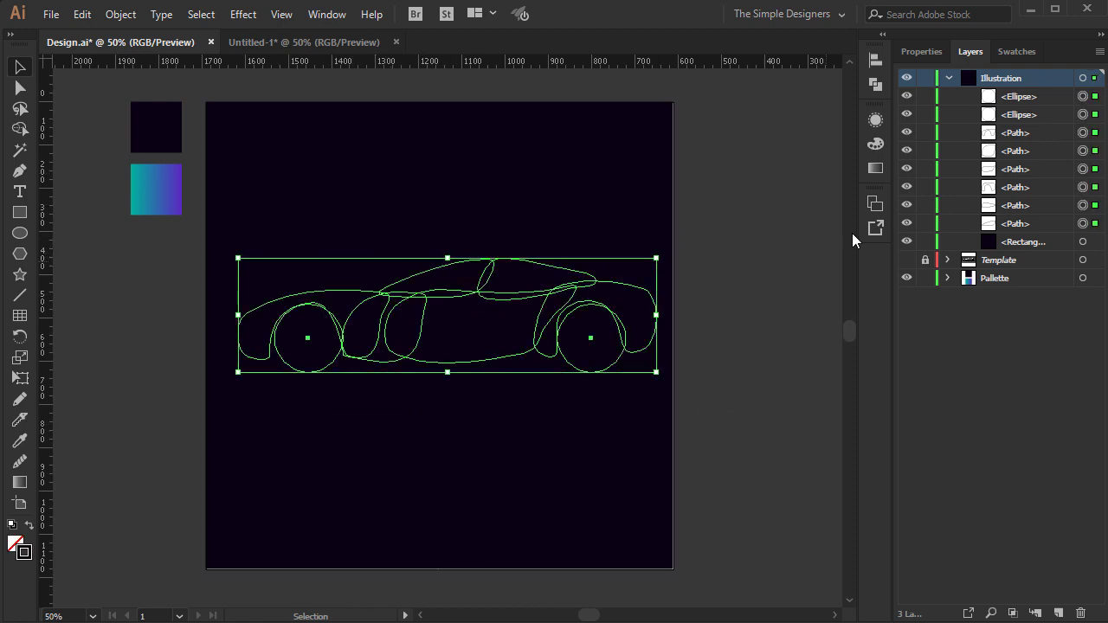
click(923, 52)
click(1020, 52)
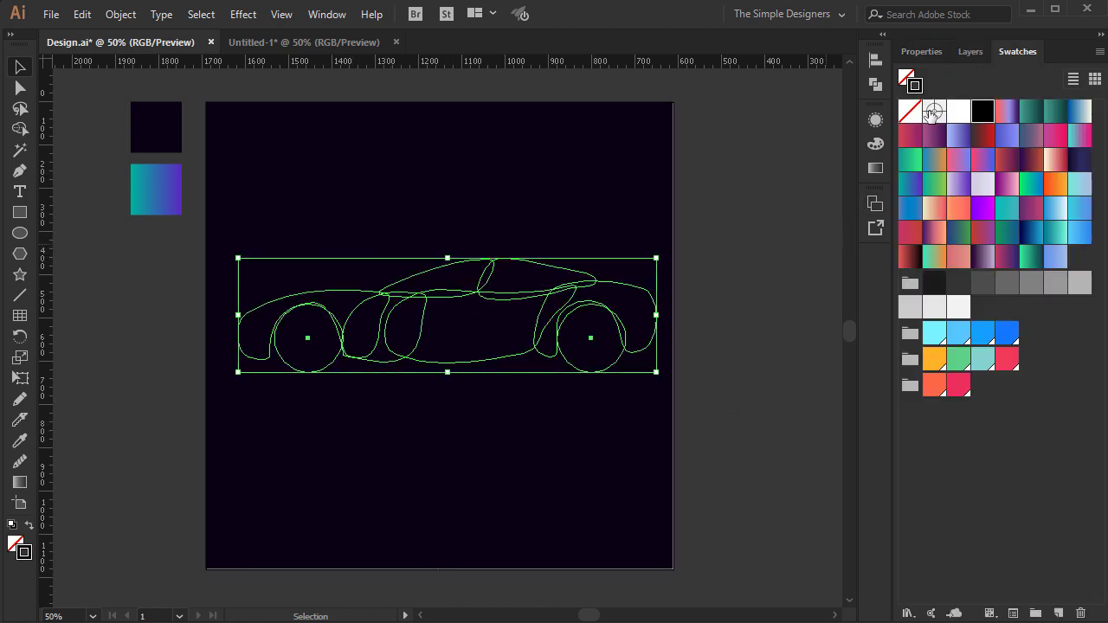
click(958, 112)
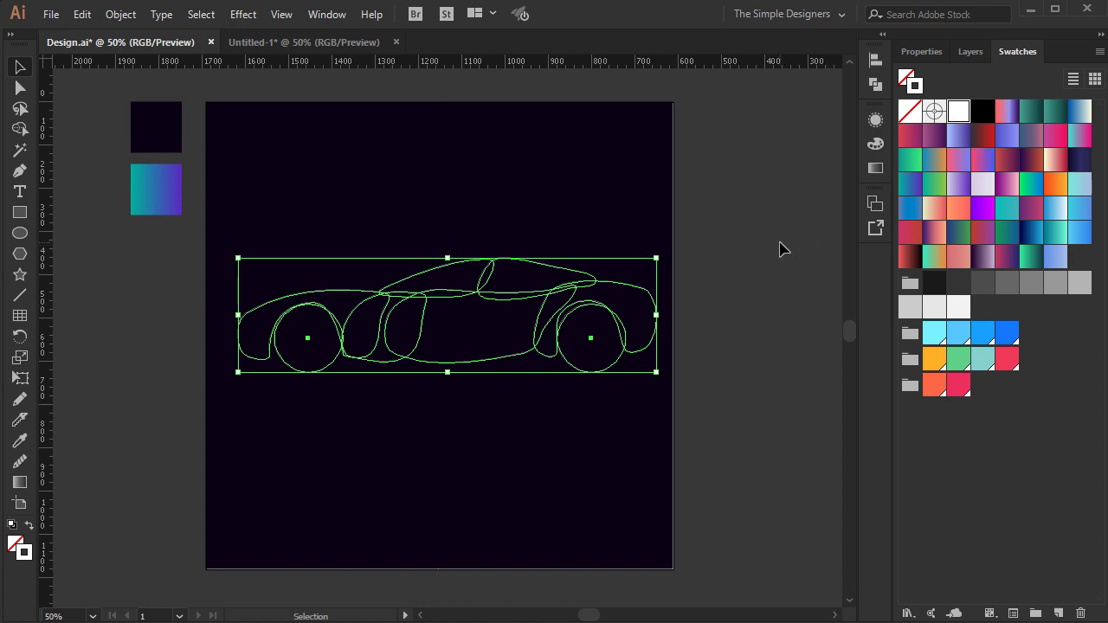
click(786, 281)
- Lock the dark background rectangle
click(418, 205)
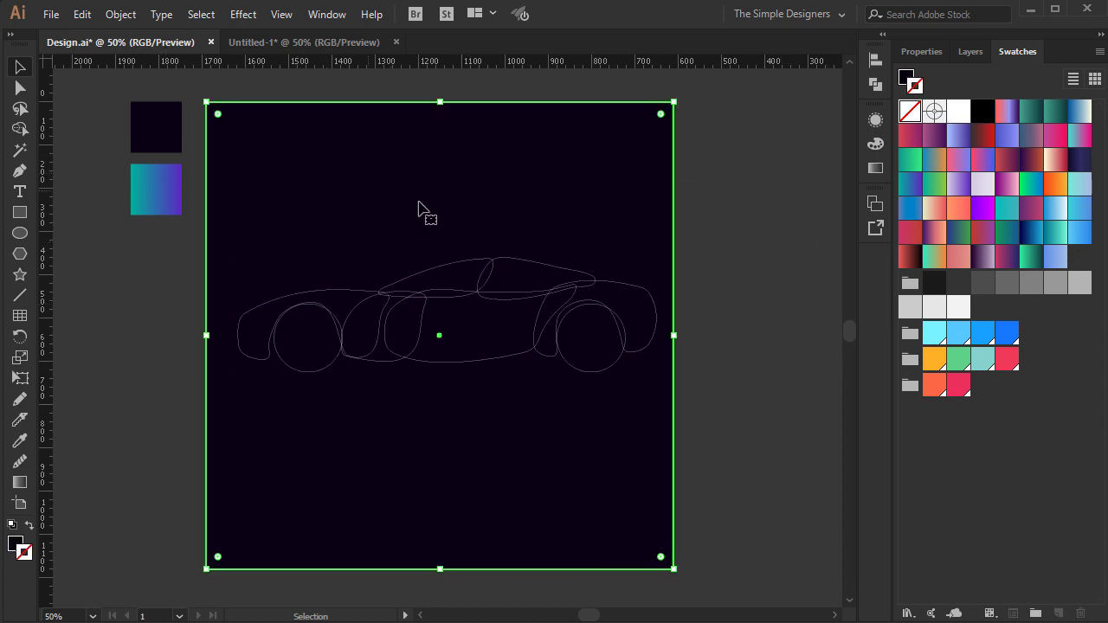
click(121, 14)
mouse_move(185, 92)
click(421, 93)
- Copy the front cabin outline in place and scale the copy down to about 22 px wide inside the original
key(ctrl+1)
key(ctrl+equal)
key(ctrl+equal)
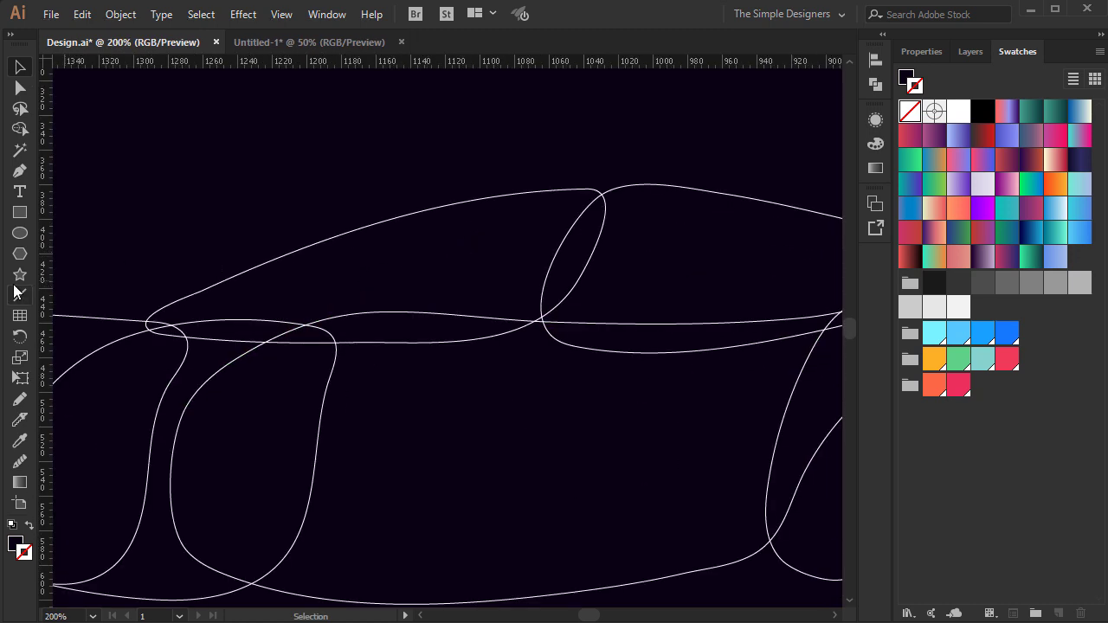
scroll(413, 241, up, 1)
drag(372, 267, 377, 224)
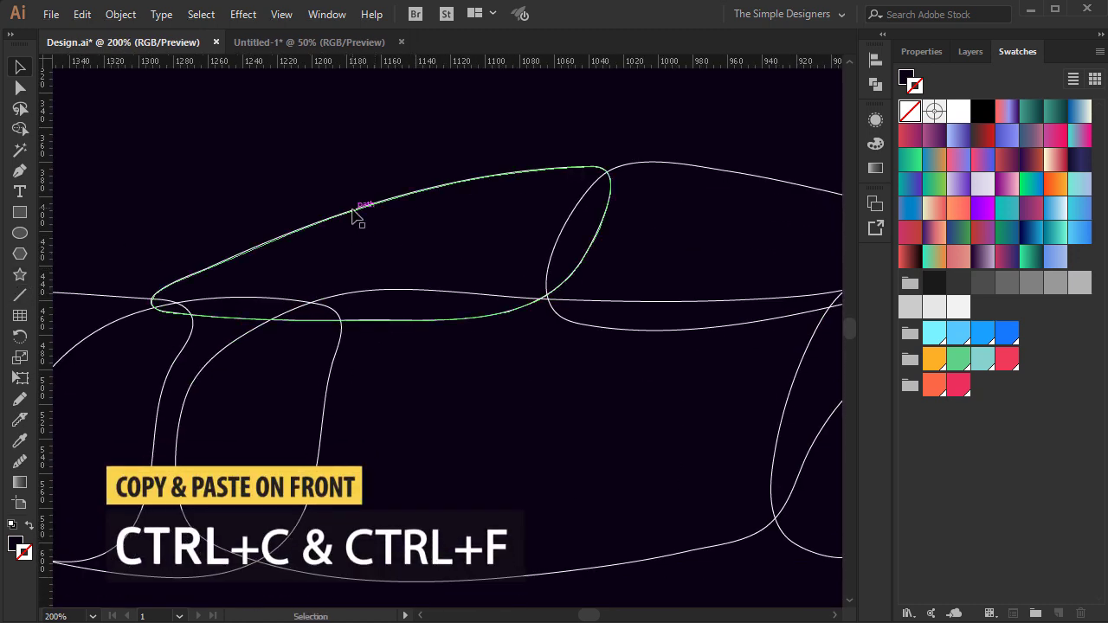
click(353, 217)
key(ctrl+c)
key(ctrl+f)
drag(610, 166, 418, 238)
scroll(392, 245, up, 6)
drag(369, 189, 380, 240)
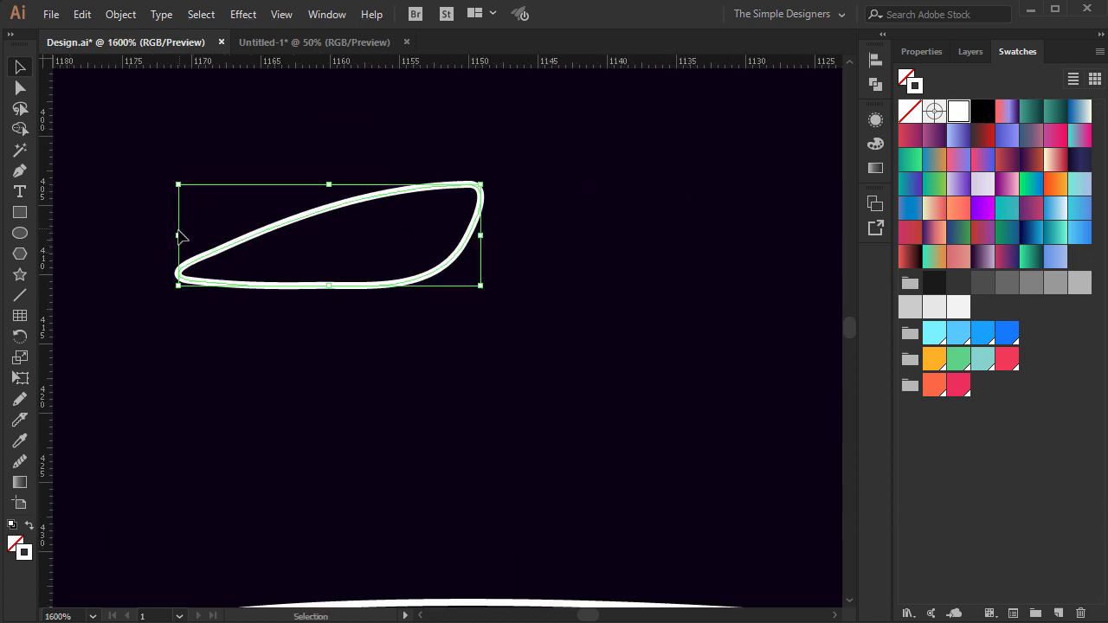
- Squash the small cabin copy to about 2.5 px wide and smooth its outline into a tiny rounded shape
drag(178, 235, 338, 235)
drag(480, 184, 372, 261)
click(20, 462)
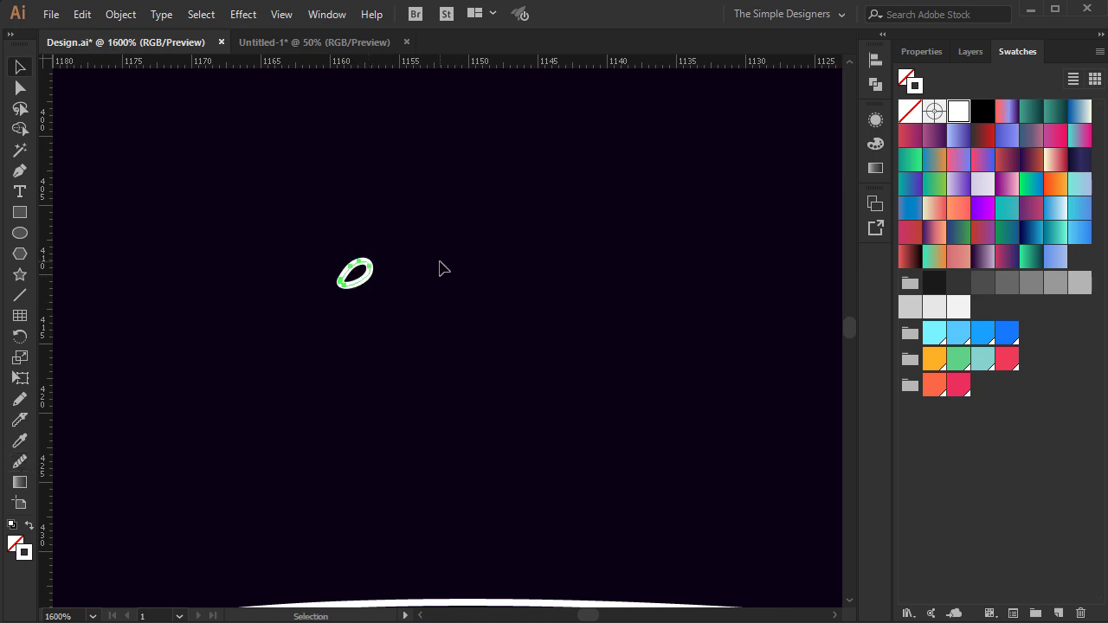
key(v)
- Select the front cabin outline with its tiny inner shape and set the blend spacing to 30 Specified Steps
scroll(429, 267, down, 3)
scroll(365, 141, down, 2)
drag(337, 148, 376, 267)
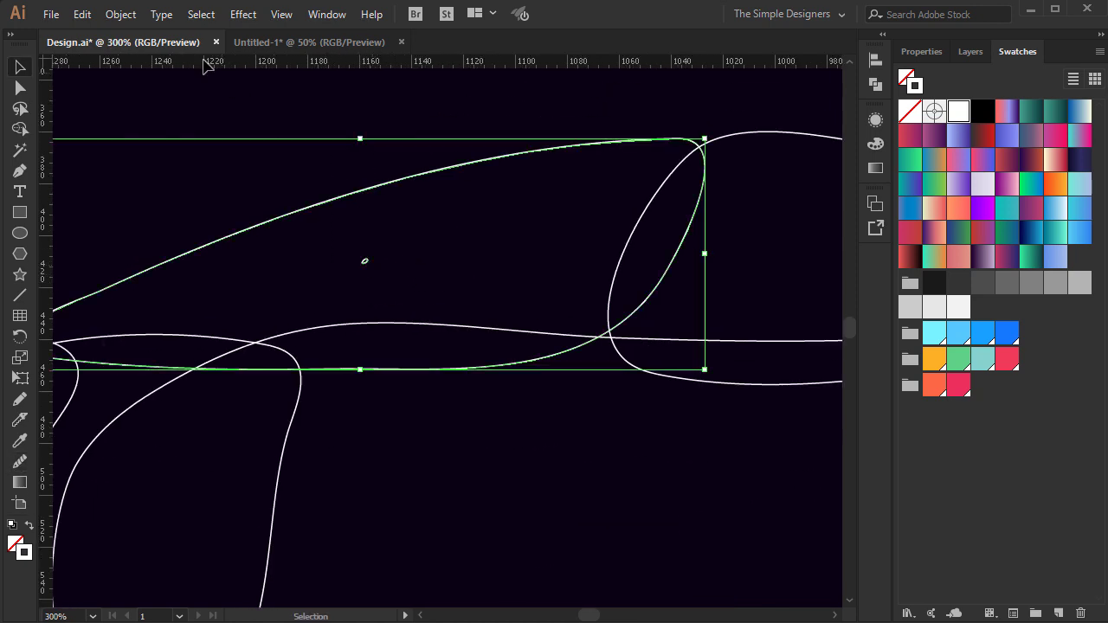
click(121, 15)
mouse_move(374, 441)
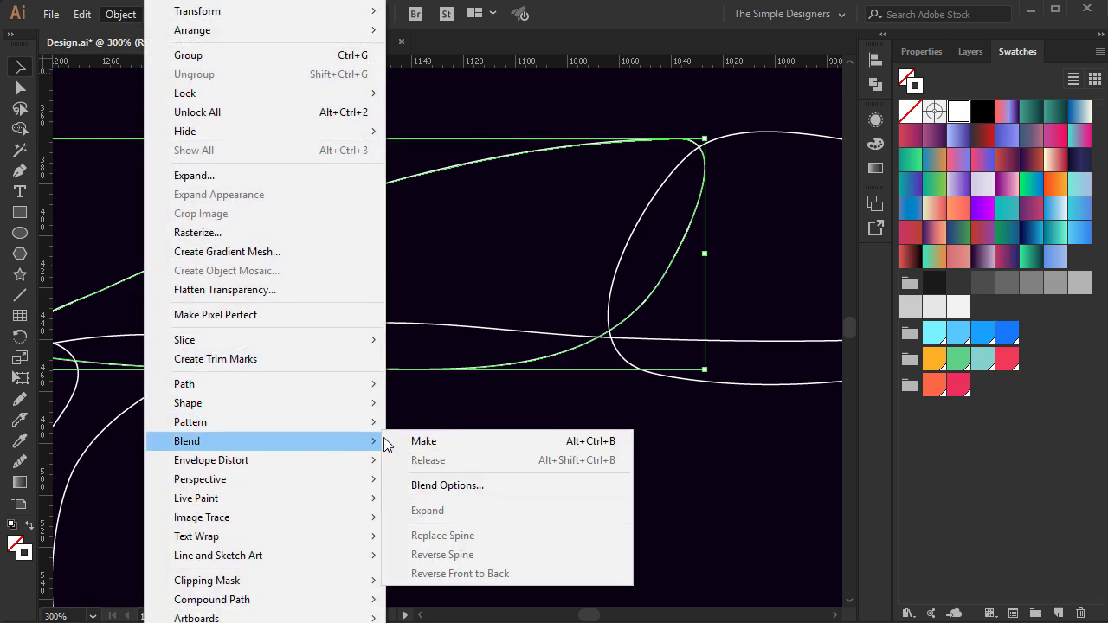
click(448, 486)
click(246, 284)
click(246, 319)
key(Tab)
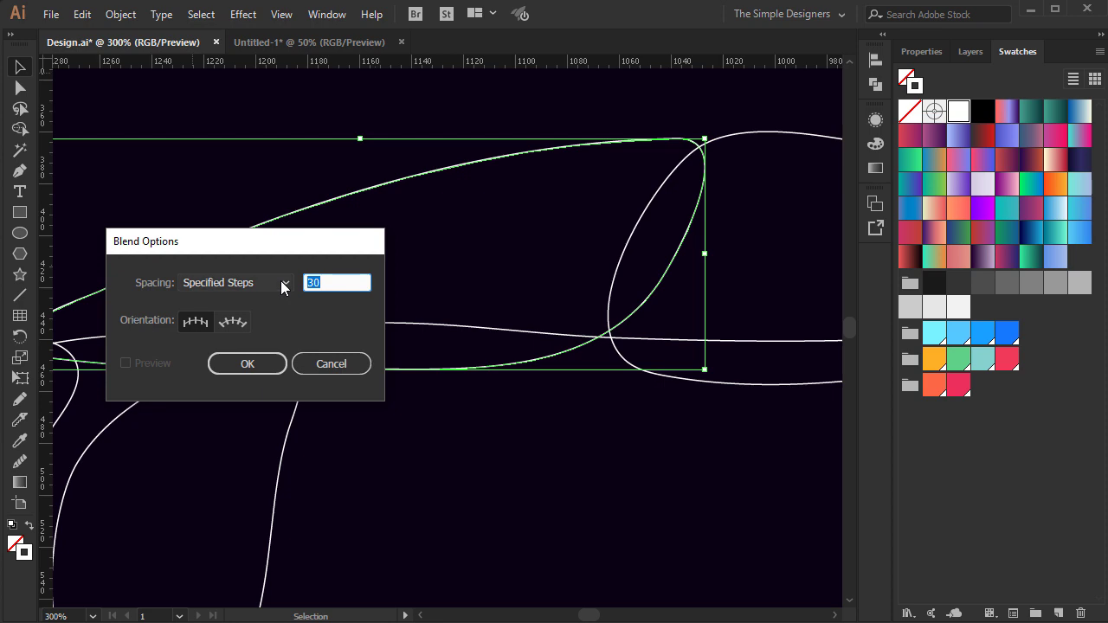
click(248, 364)
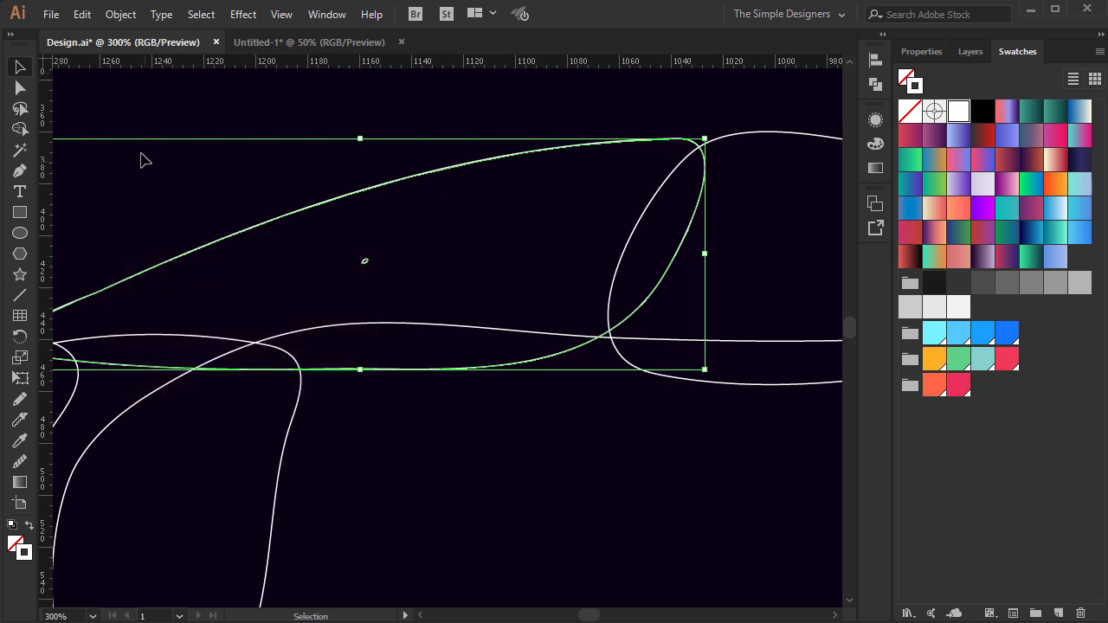
- Blend the front cabin outline with the tiny shape inside it
click(122, 14)
mouse_move(267, 436)
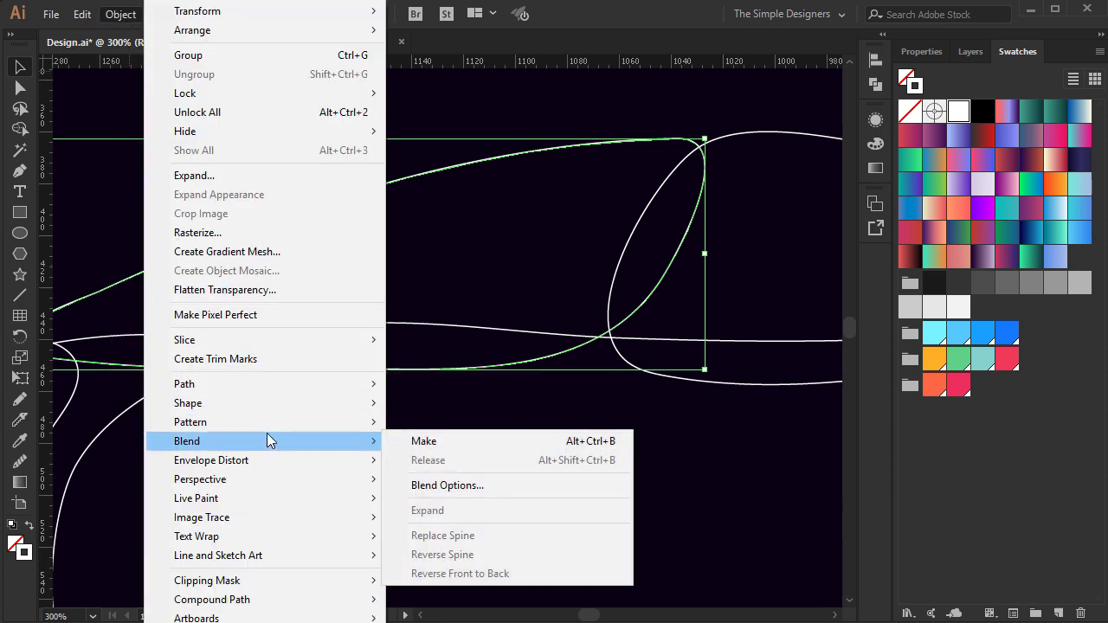
click(435, 443)
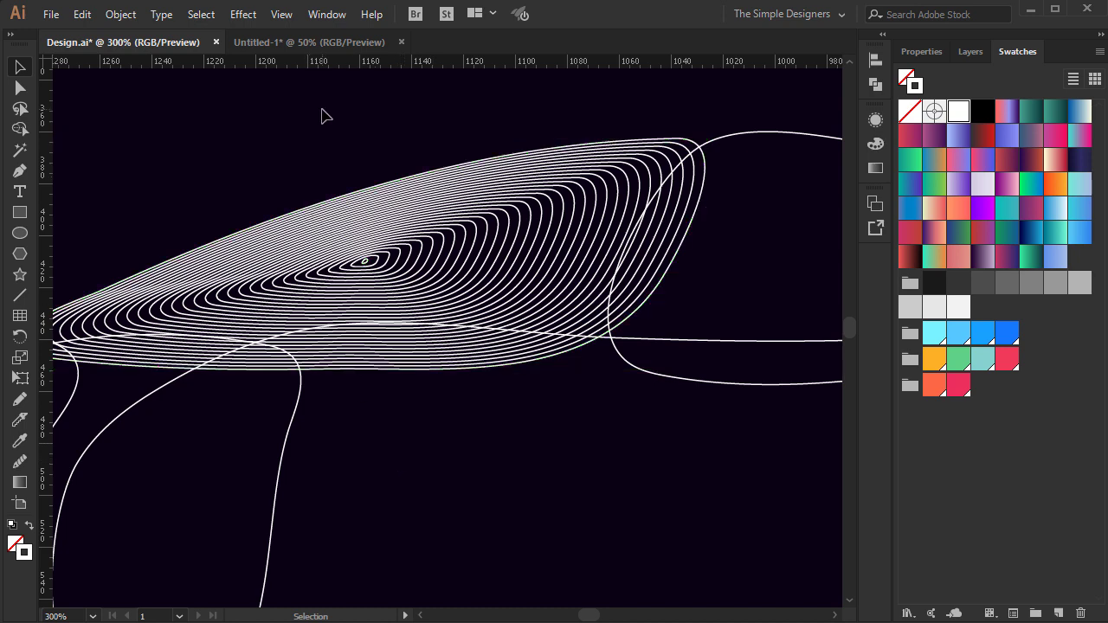
- Nudge the front cabin blend's tiny inner shape about 19 px toward the hood and 9 px down, then leave isolation mode
drag(446, 167, 351, 190)
drag(535, 226, 329, 230)
drag(520, 276, 315, 270)
scroll(476, 232, down, 2)
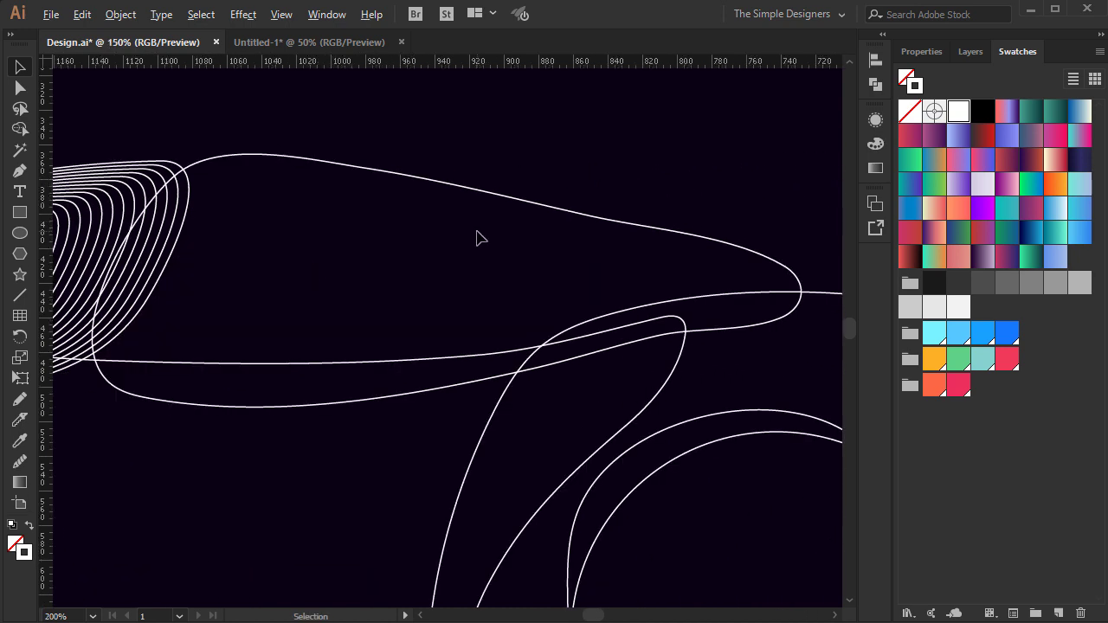
scroll(378, 254, up, 3)
click(343, 271)
double_click(343, 270)
key(Left)
key(Left)
key(Left)
key(Left)
key(Left)
key(Left)
key(Left)
key(Left)
key(Left)
key(Left)
key(Left)
key(Left)
key(Left)
key(Left)
key(Left)
key(Left)
key(Left)
key(Left)
key(Left)
key(Down)
key(Down)
key(Down)
key(Down)
key(Down)
key(Down)
key(Down)
key(Down)
key(Down)
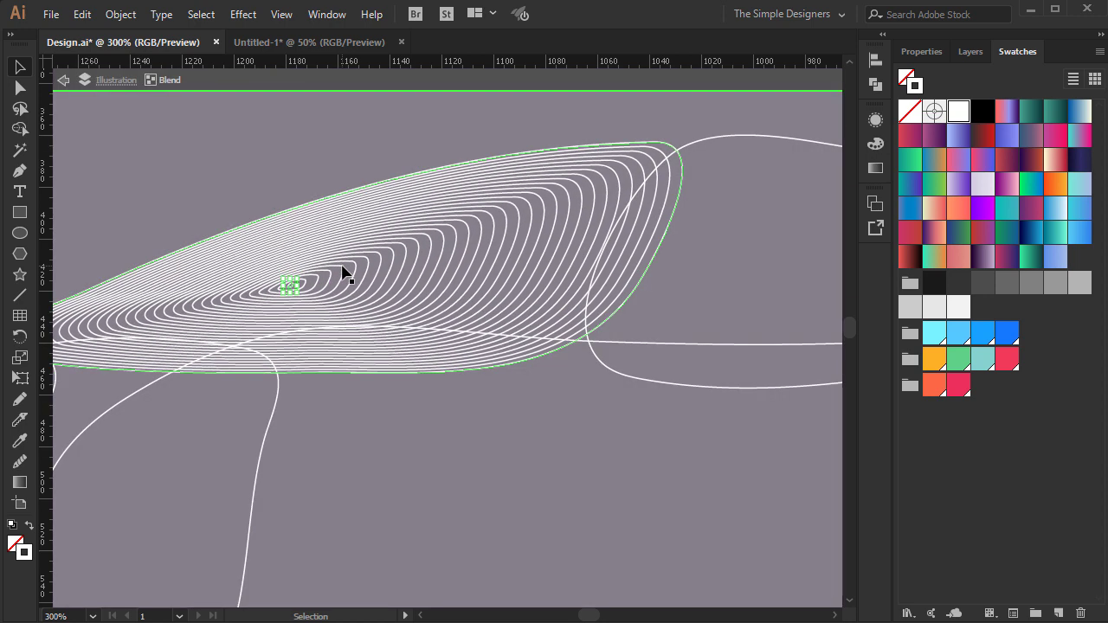
double_click(226, 166)
- Draw a tiny loop with the Pencil tool inside the rear cabin shape and smooth its outline
scroll(225, 166, down, 2)
scroll(525, 230, up, 3)
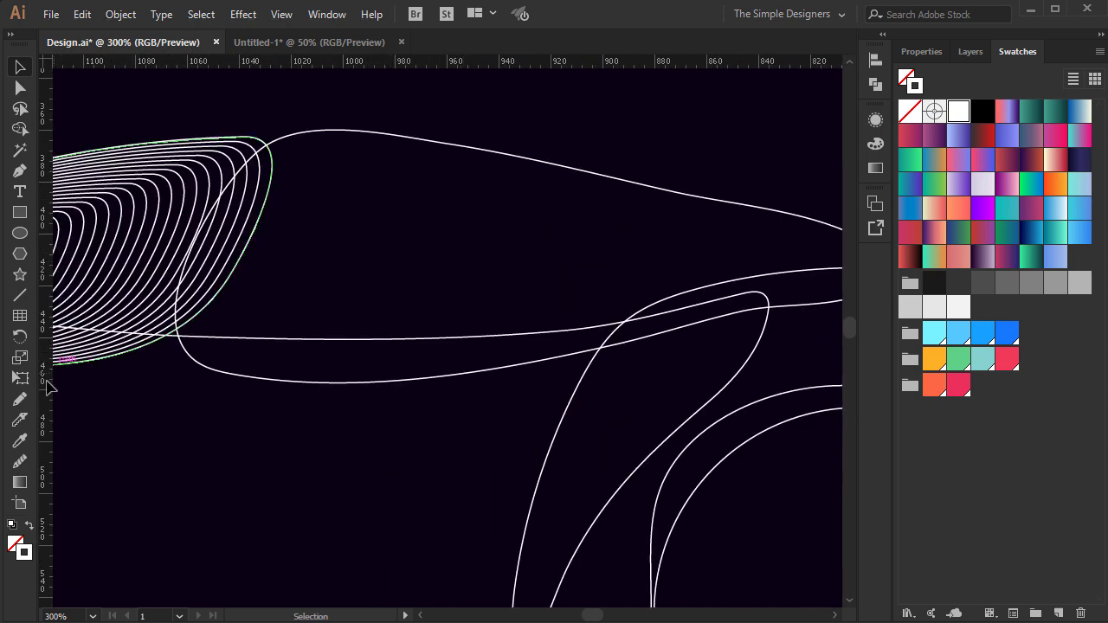
click(20, 399)
scroll(470, 282, up, 1)
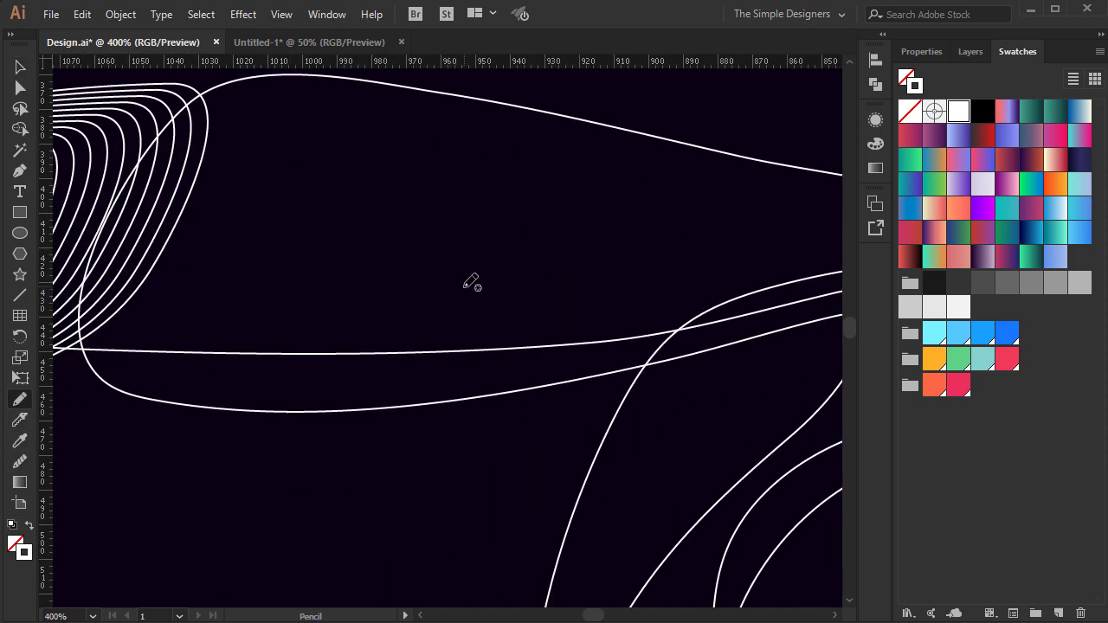
drag(491, 246, 489, 245)
click(23, 464)
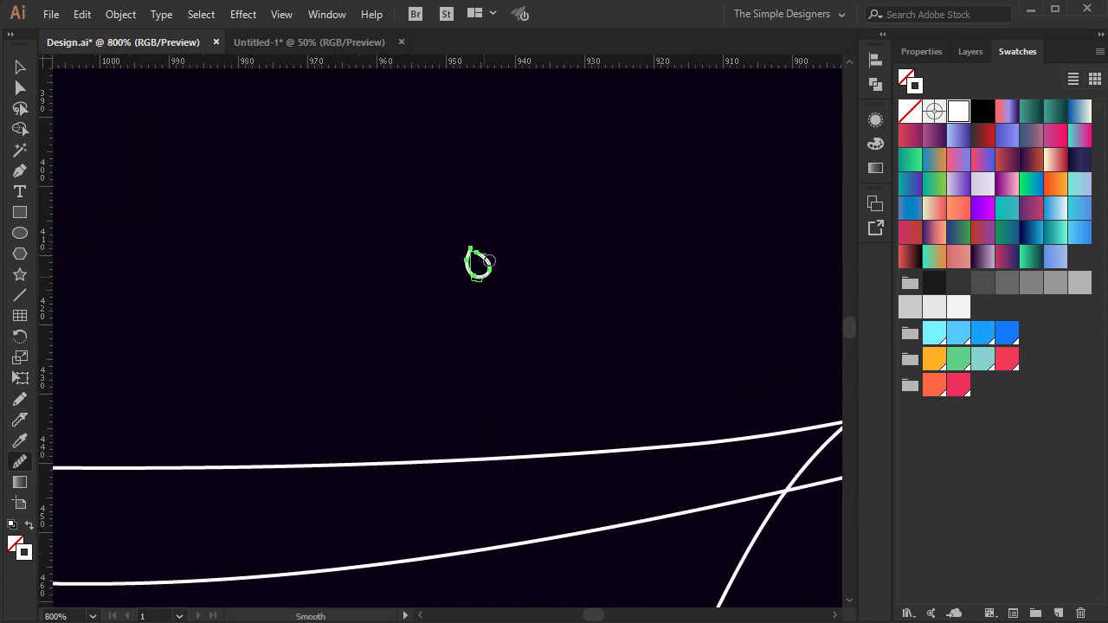
- Join the tiny loop's two open end points and smooth its pointed tip into a round outline
key(a)
scroll(476, 251, up, 5)
mouse_move(444, 289)
mouse_down()
mouse_move(444, 272)
mouse_move(441, 288)
mouse_up()
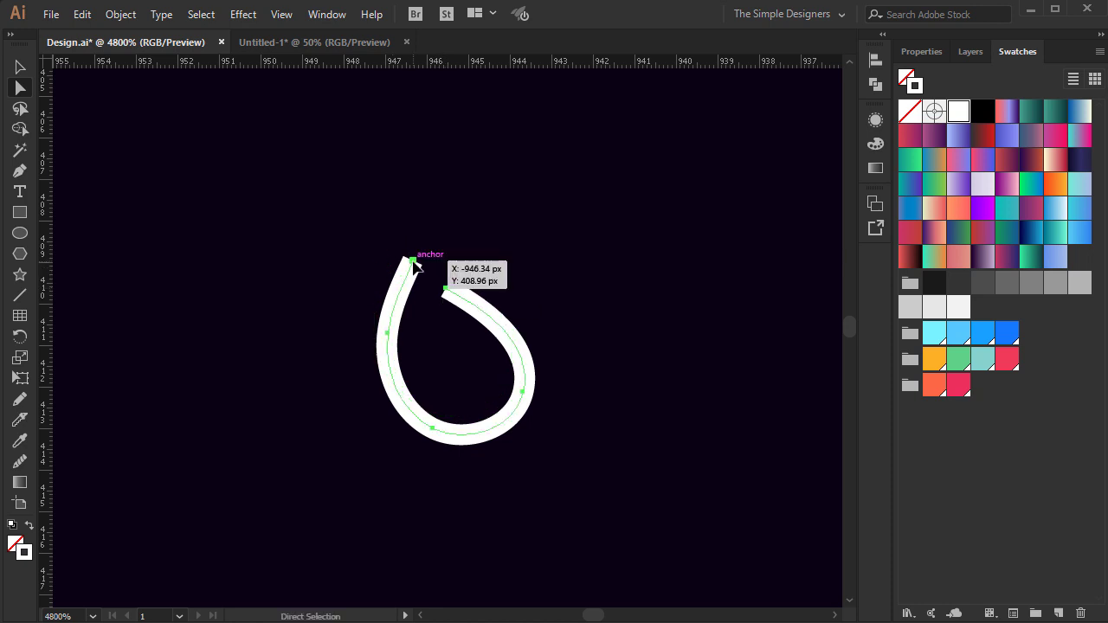
click(928, 53)
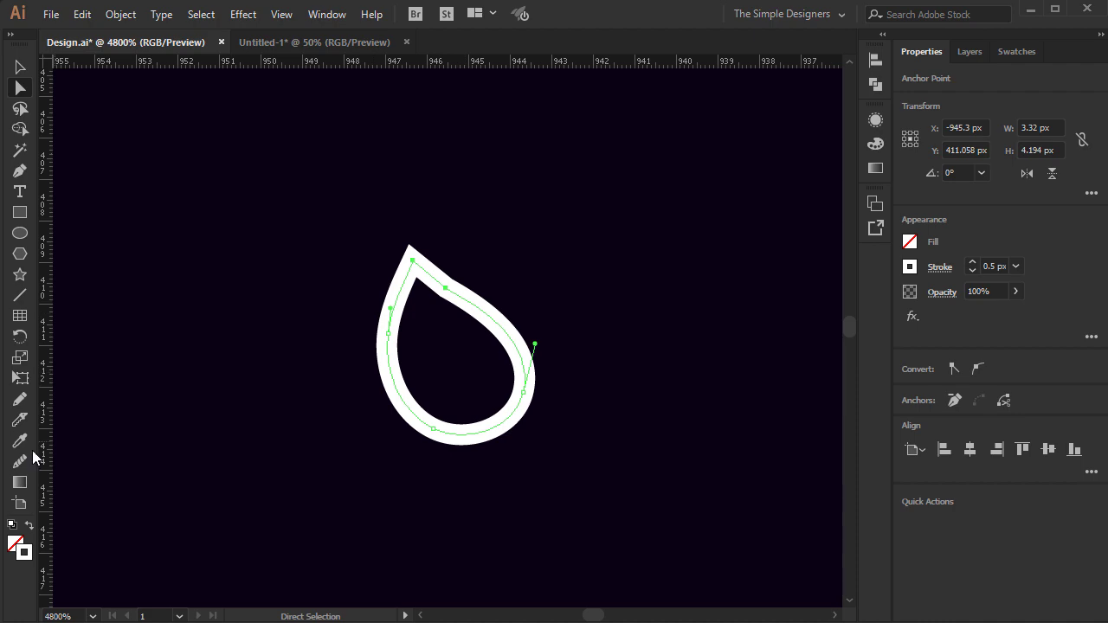
drag(477, 314, 493, 316)
mouse_move(422, 287)
mouse_down()
mouse_move(475, 416)
mouse_move(417, 381)
mouse_up()
key(v)
- Blend the rear cabin outline with the tiny loop inside it, leaving nothing selected
scroll(502, 363, down, 8)
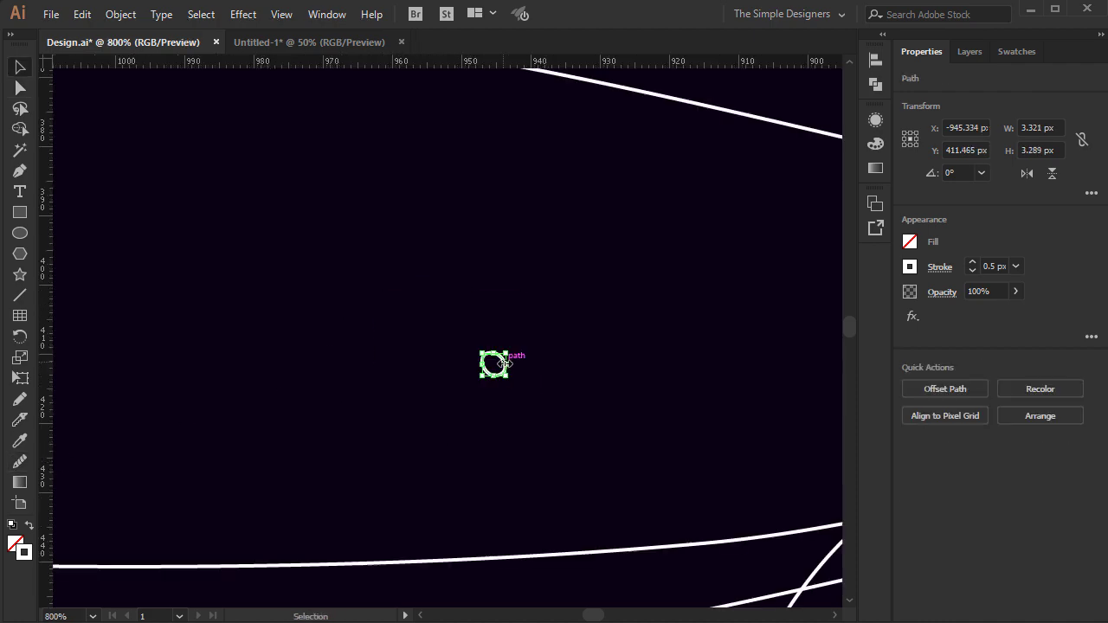
click(570, 225)
drag(501, 363, 501, 364)
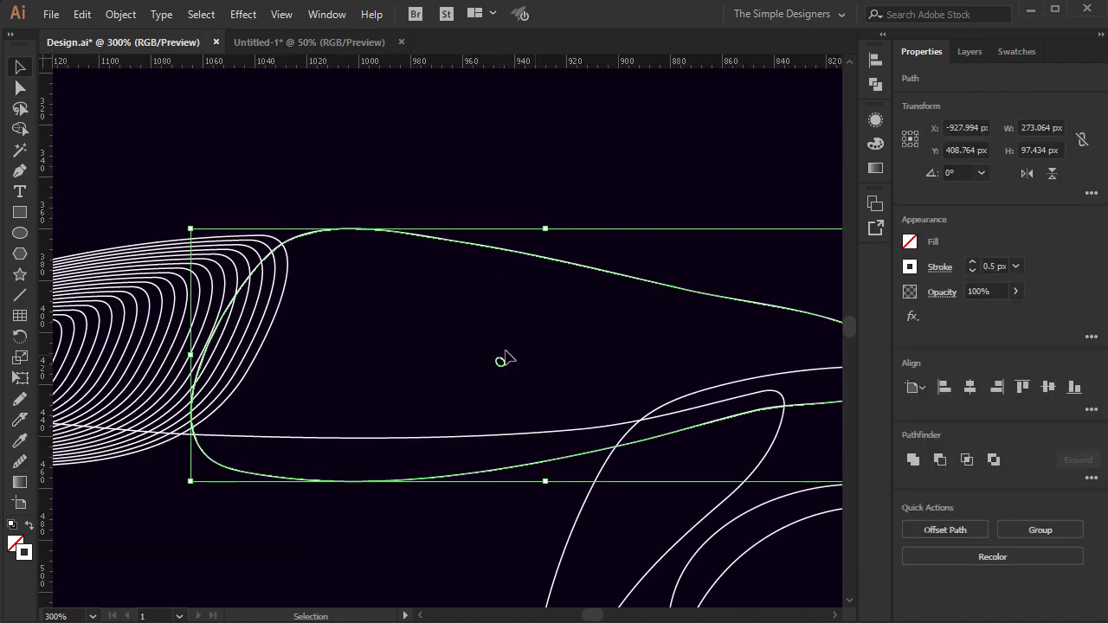
click(121, 14)
mouse_move(238, 439)
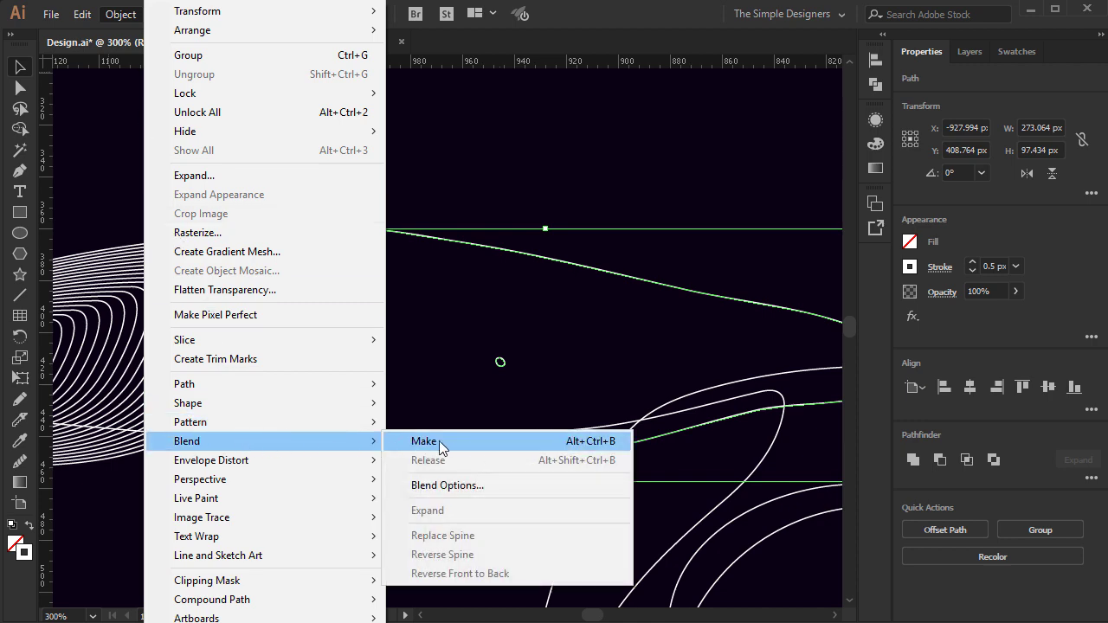
click(436, 442)
scroll(494, 391, down, 2)
click(521, 248)
- Copy the large door panel outline in place and shrink the copy to about 7 px wide inside the original
drag(462, 254, 348, 200)
drag(633, 353, 572, 277)
drag(231, 369, 591, 305)
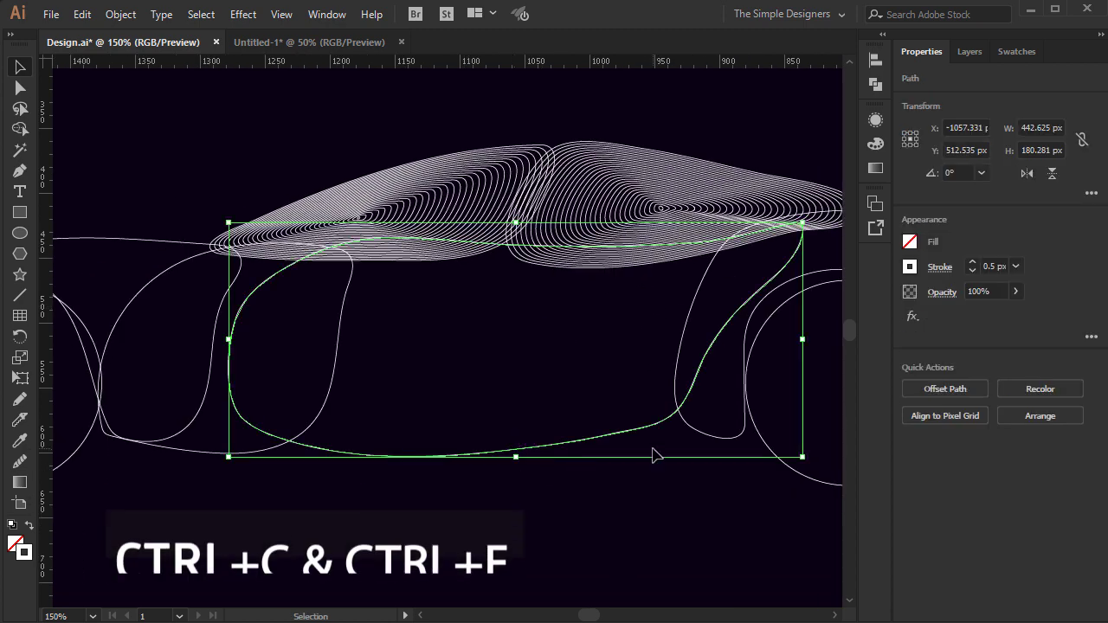
key(ctrl+c)
key(ctrl+f)
drag(803, 223, 549, 334)
scroll(528, 346, up, 5)
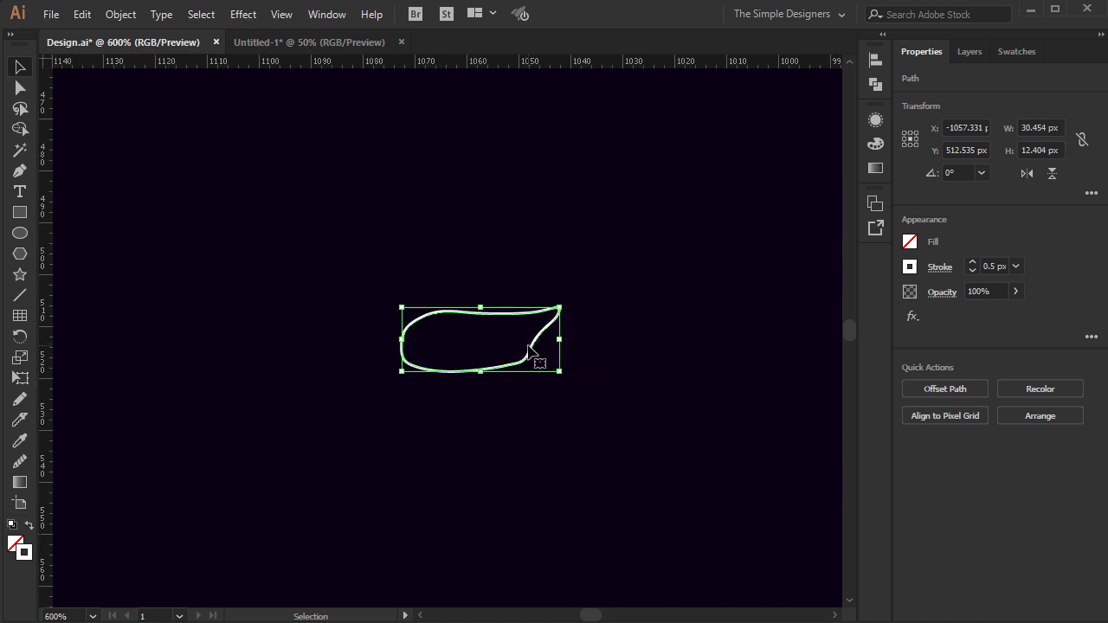
drag(573, 295, 410, 354)
- Remove the anchor points forming the pointed upper rear tip of the small door panel copy
scroll(386, 369, up, 6)
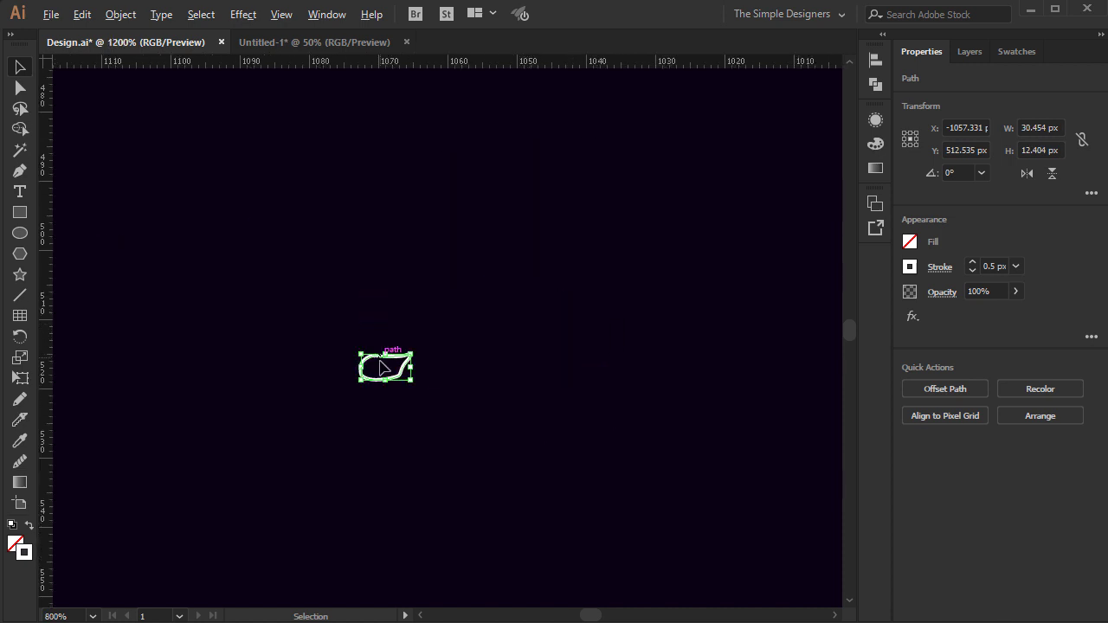
key(a)
click(582, 237)
click(955, 400)
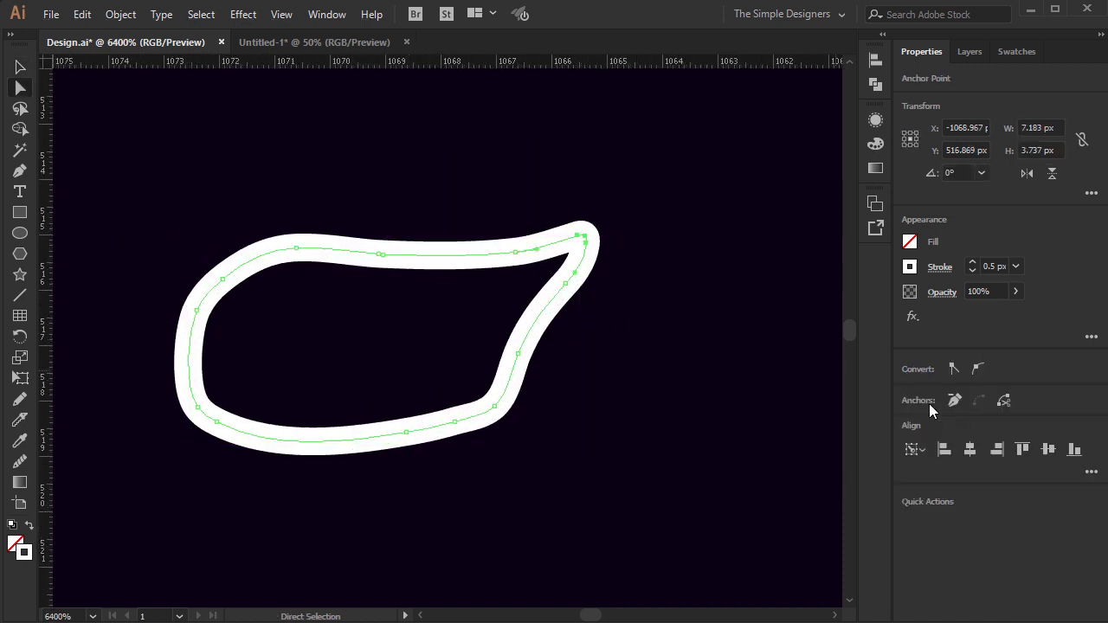
click(581, 237)
click(955, 400)
click(565, 283)
click(955, 400)
click(515, 252)
click(955, 400)
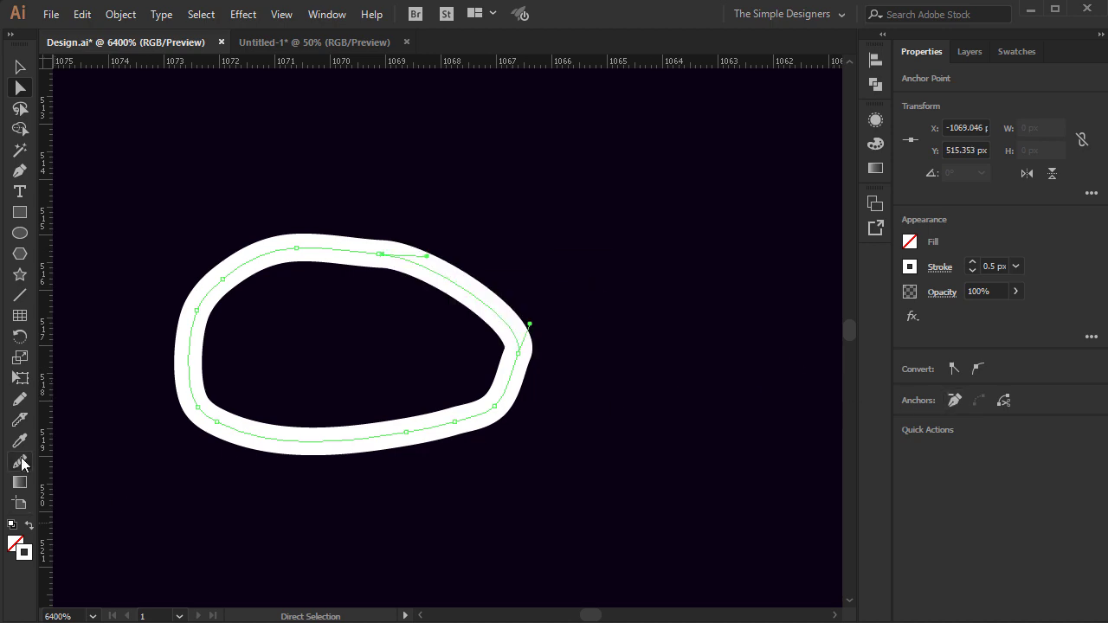
- Smooth the small door panel copy's corners into an even, rounded outline and leave it deselected
drag(351, 276, 400, 286)
drag(280, 252, 396, 265)
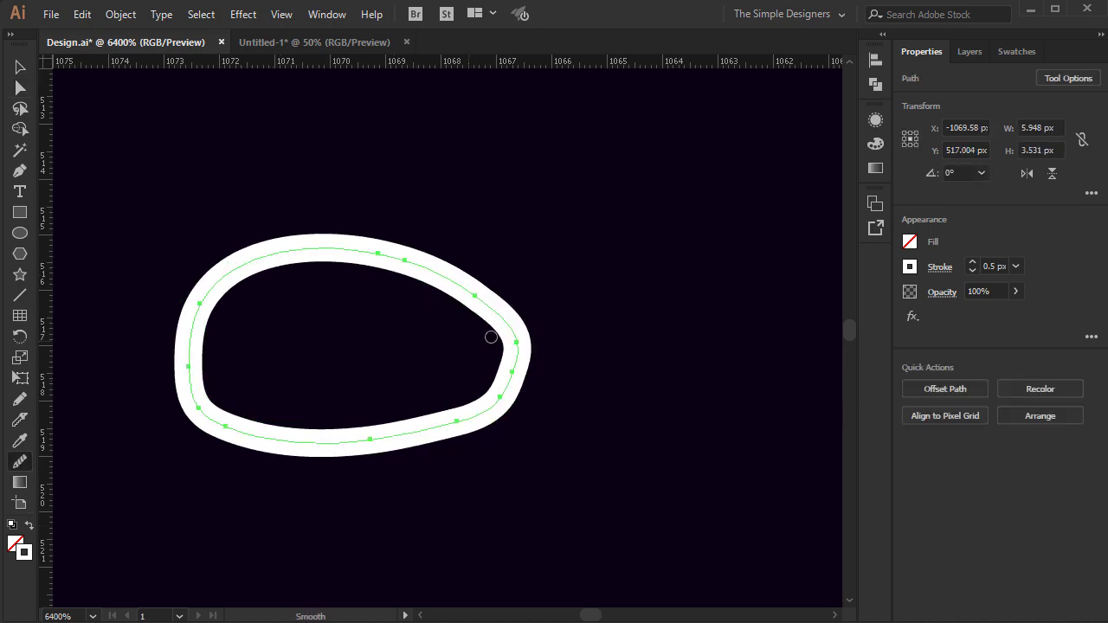
drag(491, 336, 450, 400)
key(v)
drag(517, 249, 521, 252)
scroll(510, 281, down, 9)
click(591, 523)
- Blend the large door panel outline with the tiny shape inside it, leaving nothing selected
scroll(591, 522, down, 2)
drag(598, 543, 588, 531)
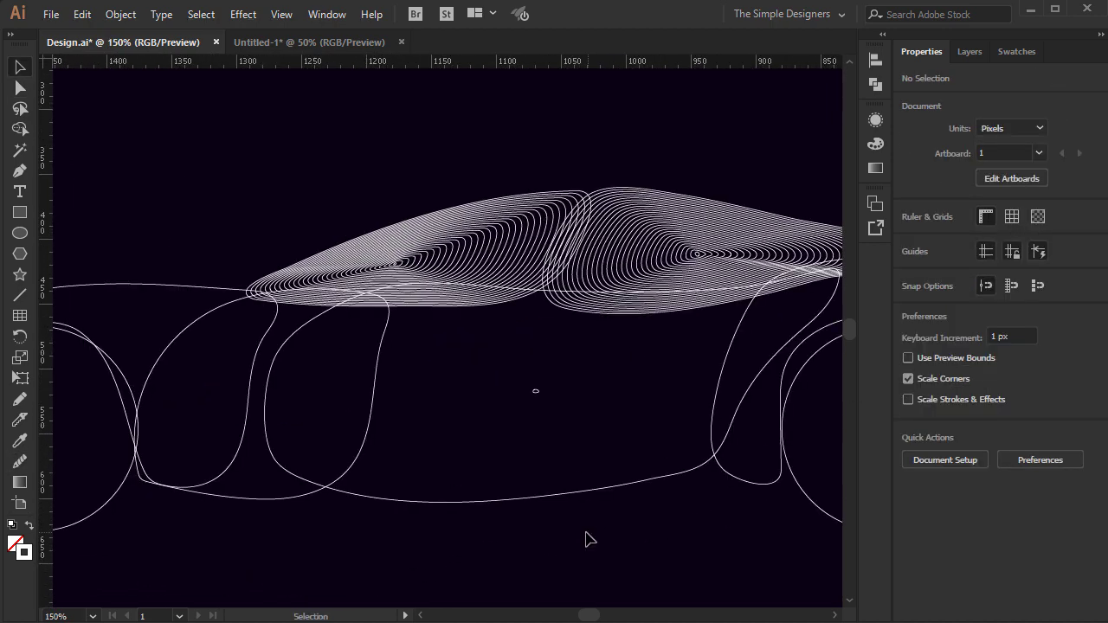
drag(524, 363, 523, 358)
click(118, 15)
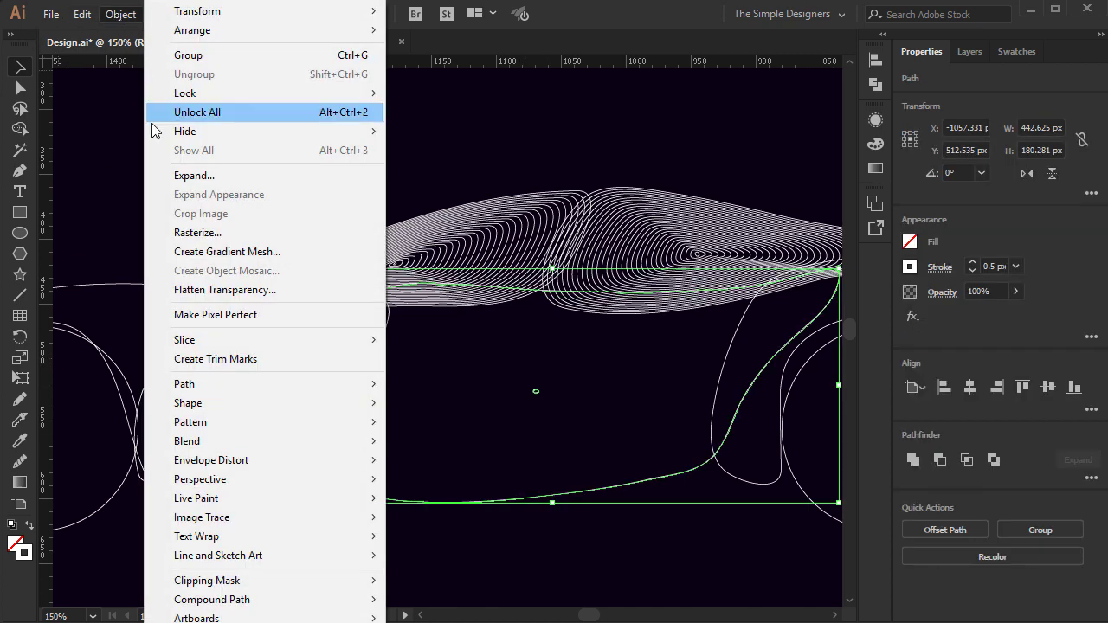
mouse_move(388, 451)
click(423, 442)
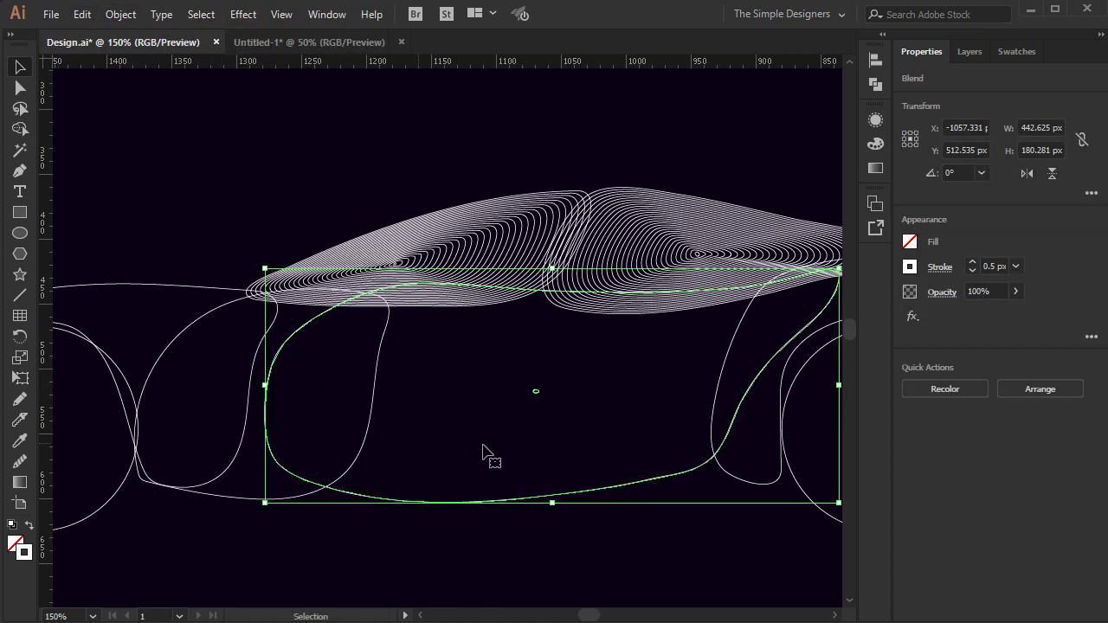
click(592, 563)
- Isolate the door panel blend, move its tiny inner shape 30 px left and 10 px down, and leave isolation
drag(594, 564, 598, 476)
scroll(547, 312, up, 3)
double_click(566, 303)
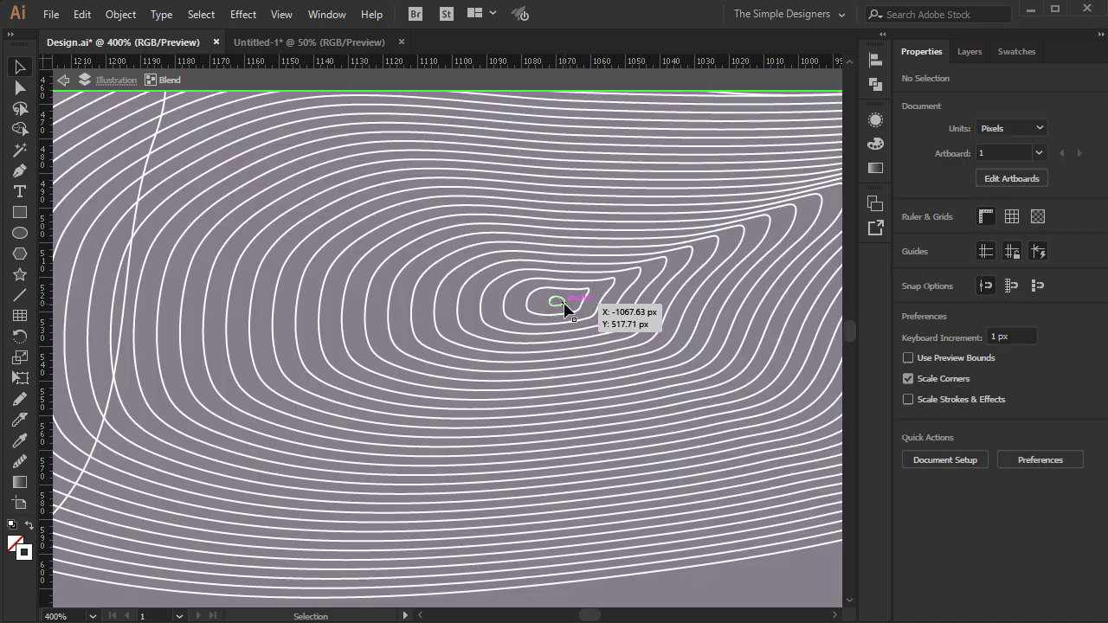
click(567, 301)
key(shift+Left)
key(shift+Left)
key(shift+Down)
key(shift+Left)
key(ctrl+minus)
key(ctrl+minus)
key(ctrl+minus)
key(ctrl+minus)
key(ctrl+minus)
double_click(485, 493)
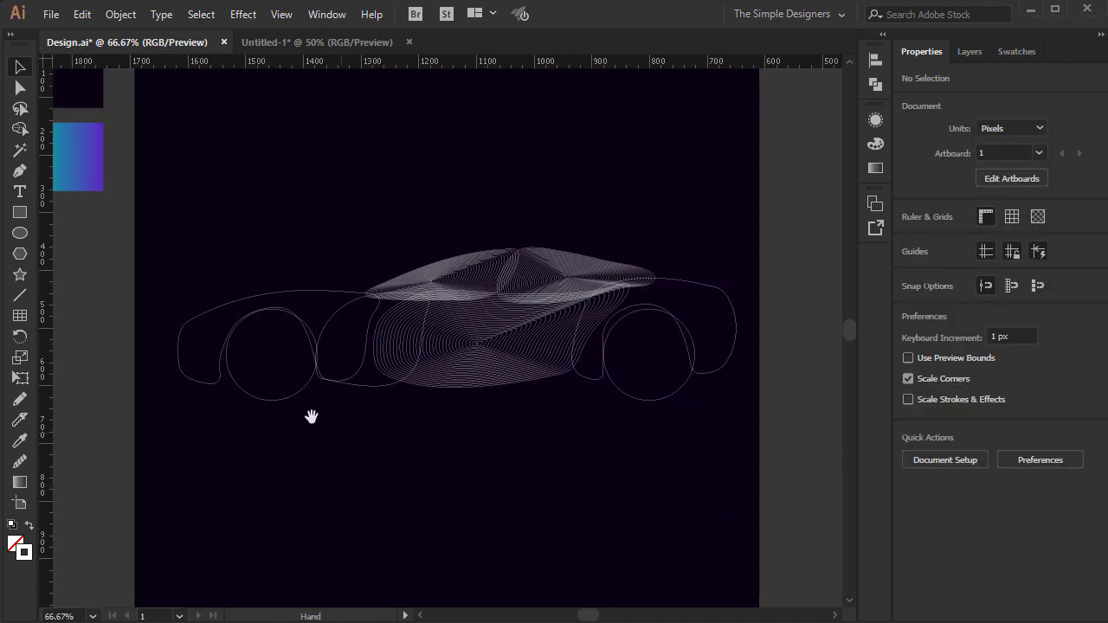
- Draw a tiny loop about 5 px wide inside the front end of the front fender outline and smooth it
scroll(346, 438, up, 4)
scroll(269, 368, up, 1)
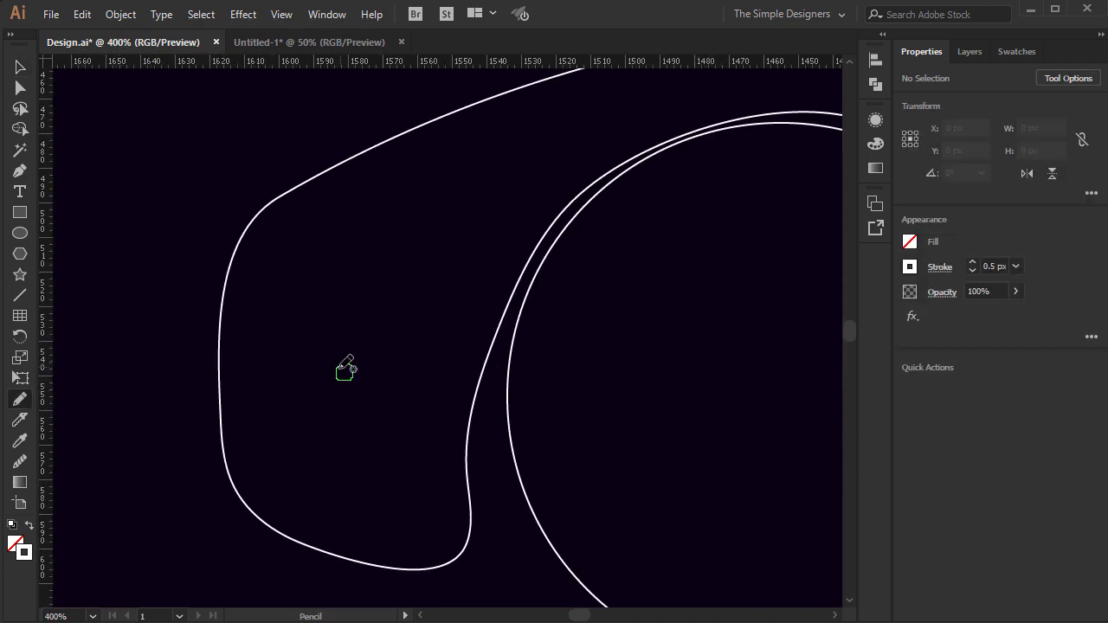
drag(340, 369, 343, 365)
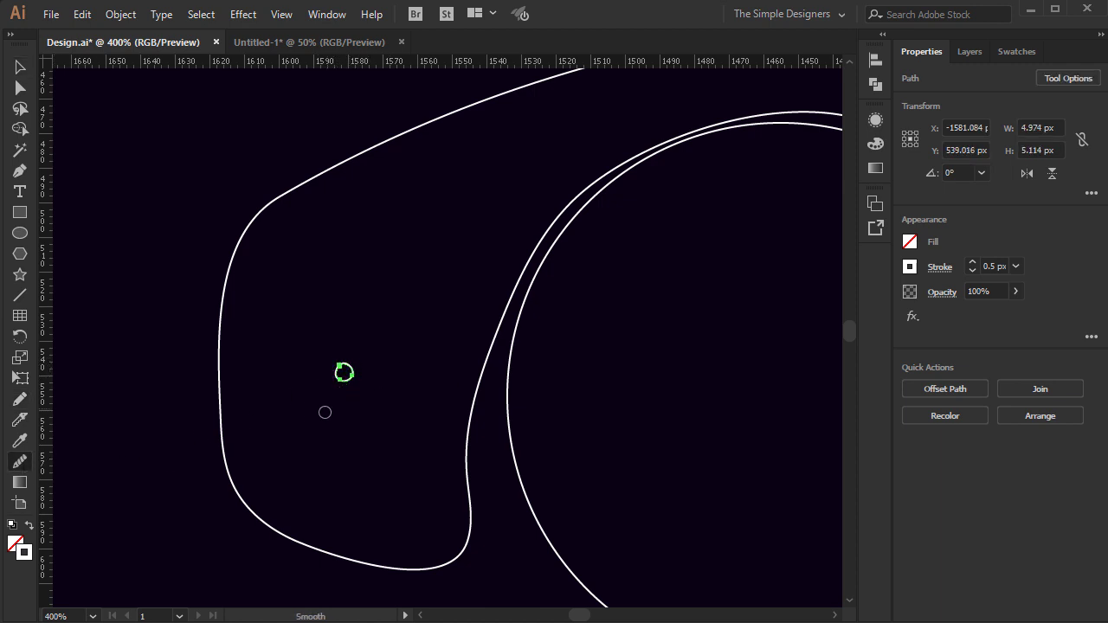
click(247, 341)
- Blend the front fender outline with the tiny loop inside it, leaving nothing selected
scroll(252, 340, down, 1)
scroll(149, 312, up, 1)
scroll(220, 324, down, 2)
drag(258, 232, 325, 375)
click(120, 14)
mouse_move(271, 444)
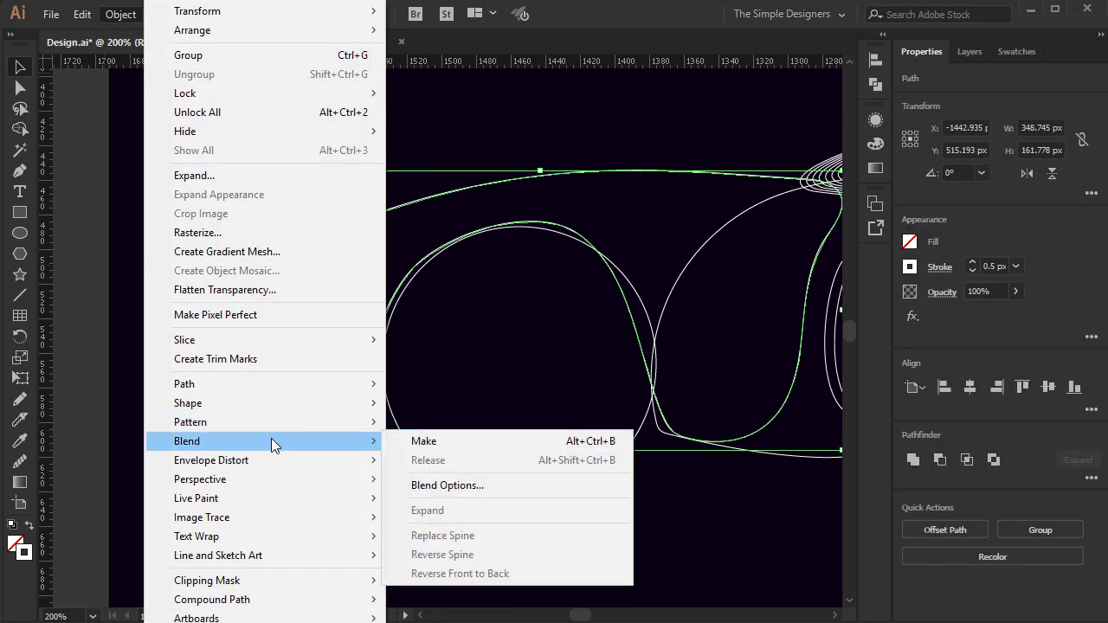
click(421, 442)
scroll(494, 425, down, 2)
scroll(549, 511, up, 1)
click(441, 475)
scroll(440, 474, down, 1)
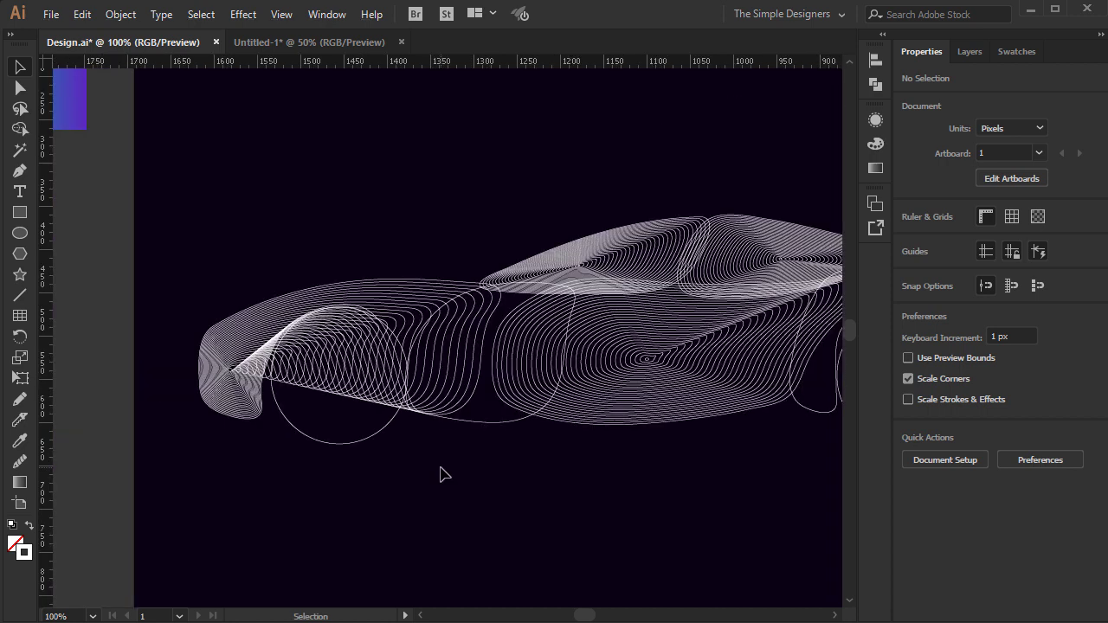
- Copy the front wheel circle in place and shrink the copy around the same centre to about 4.7 px wide
click(351, 445)
scroll(330, 424, up, 1)
key(v)
drag(446, 248, 367, 345)
scroll(355, 348, up, 6)
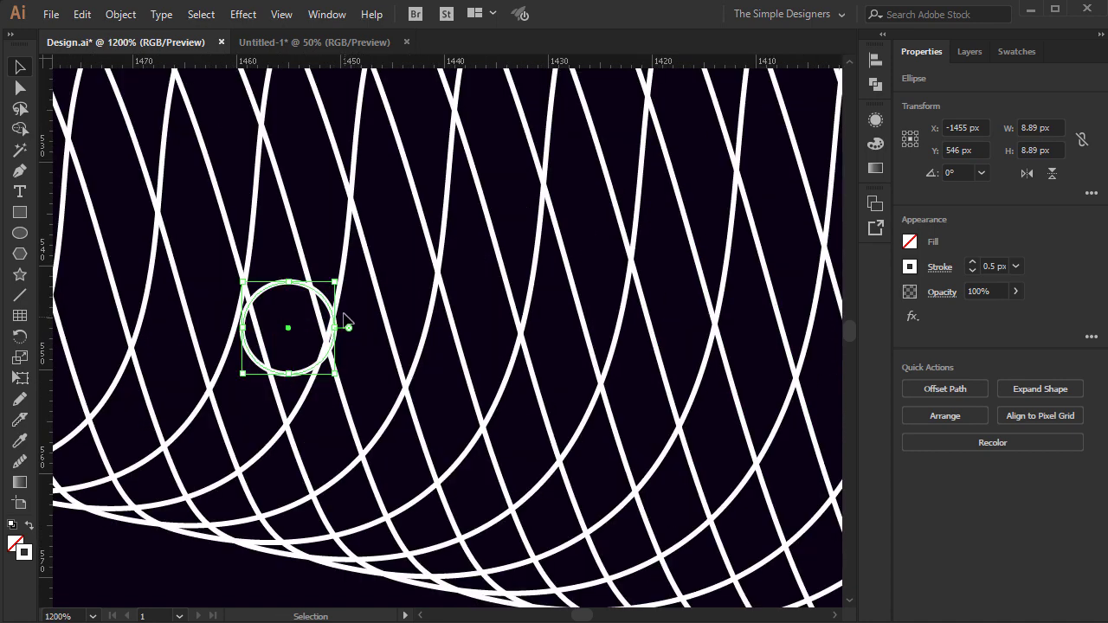
drag(336, 285, 345, 308)
scroll(343, 308, down, 6)
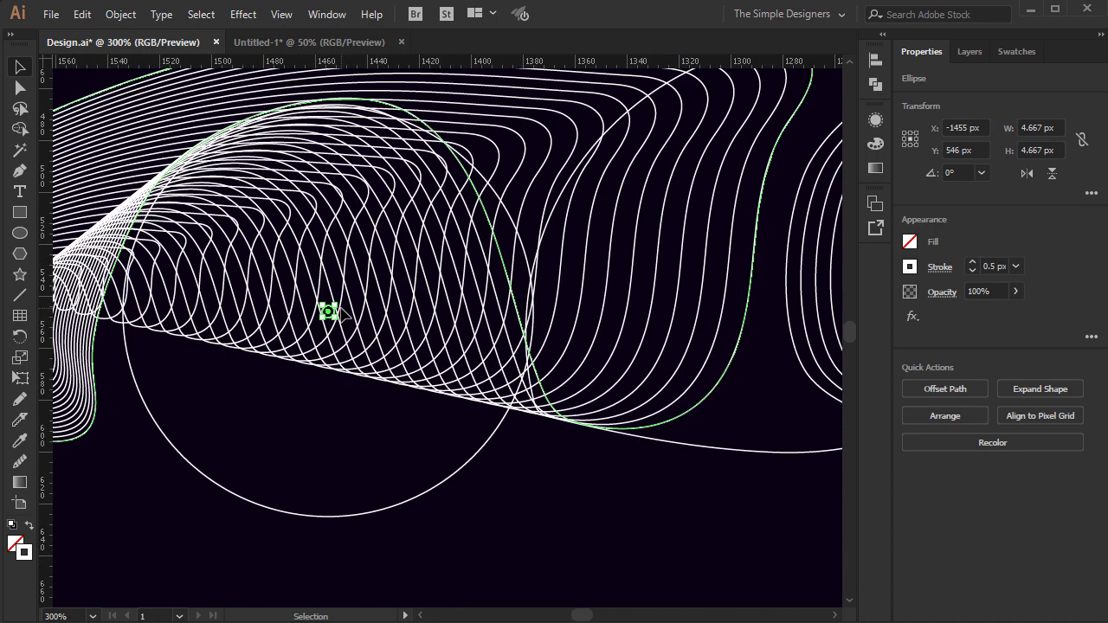
- Blend the front wheel circle with the tiny concentric circle, leaving nothing selected
shift+click(371, 413)
click(120, 14)
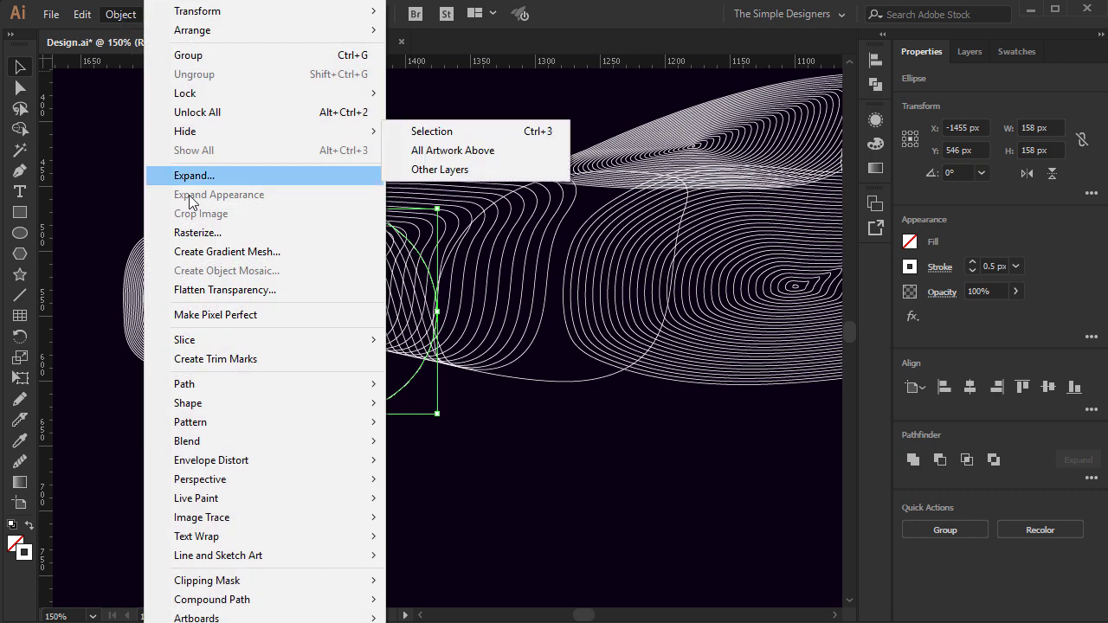
mouse_move(280, 425)
mouse_move(381, 442)
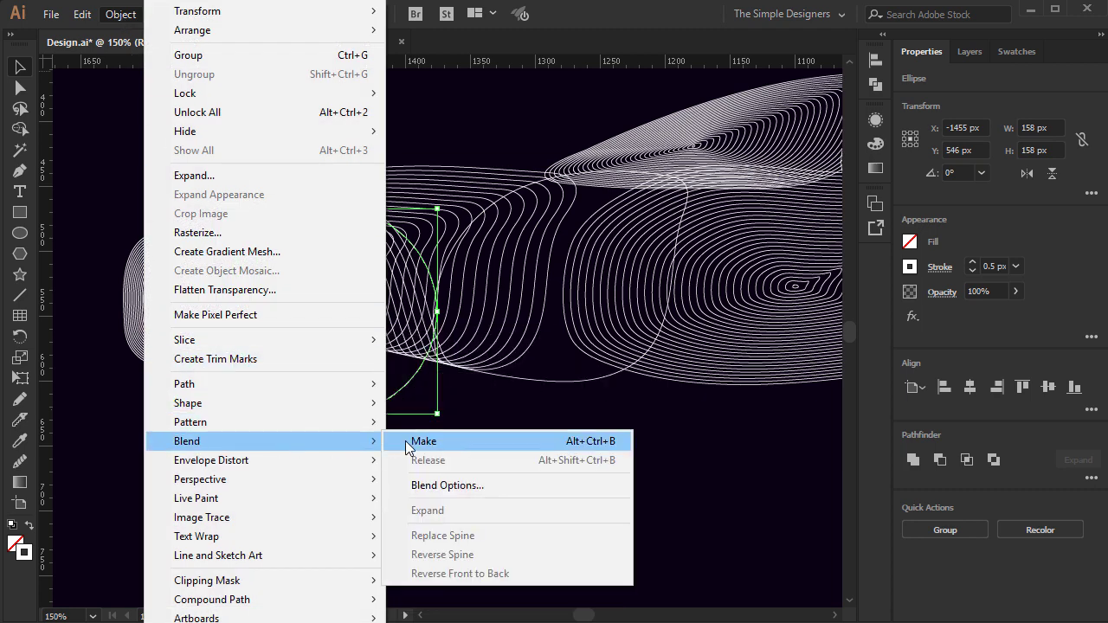
click(428, 442)
click(395, 489)
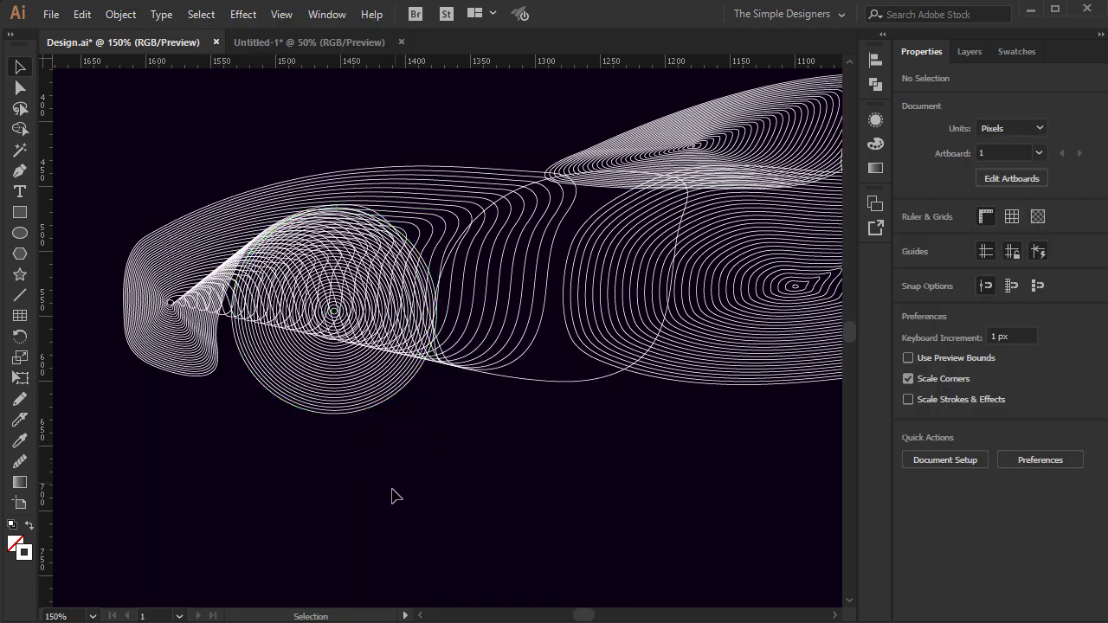
- Delete the plain circle of the rear wheel
drag(334, 399, 334, 397)
drag(593, 423, 392, 421)
scroll(392, 421, down, 2)
drag(682, 476, 653, 396)
key(Delete)
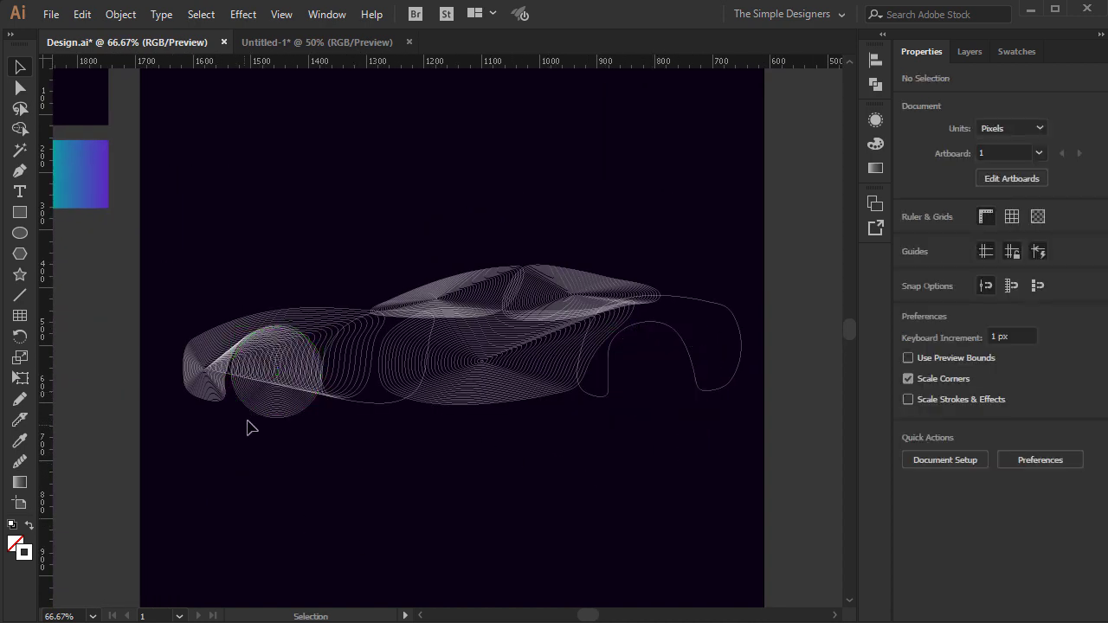
- Duplicate the front wheel blend into the rear wheel arch at the same height
click(279, 406)
drag(279, 407, 654, 410)
click(779, 382)
scroll(786, 376, right, 2)
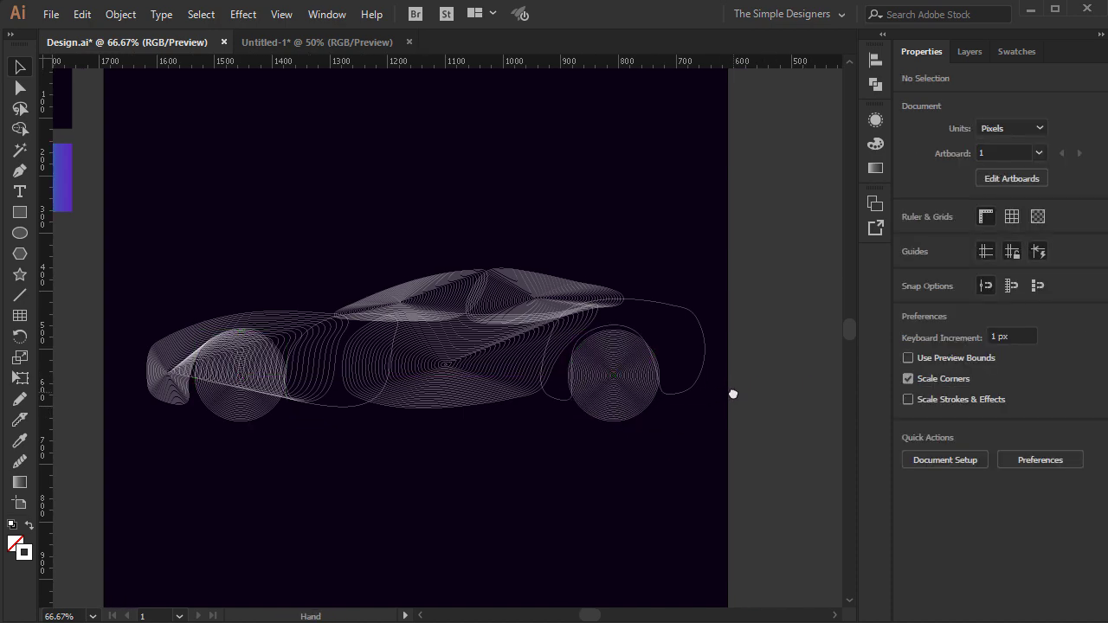
scroll(652, 360, up, 3)
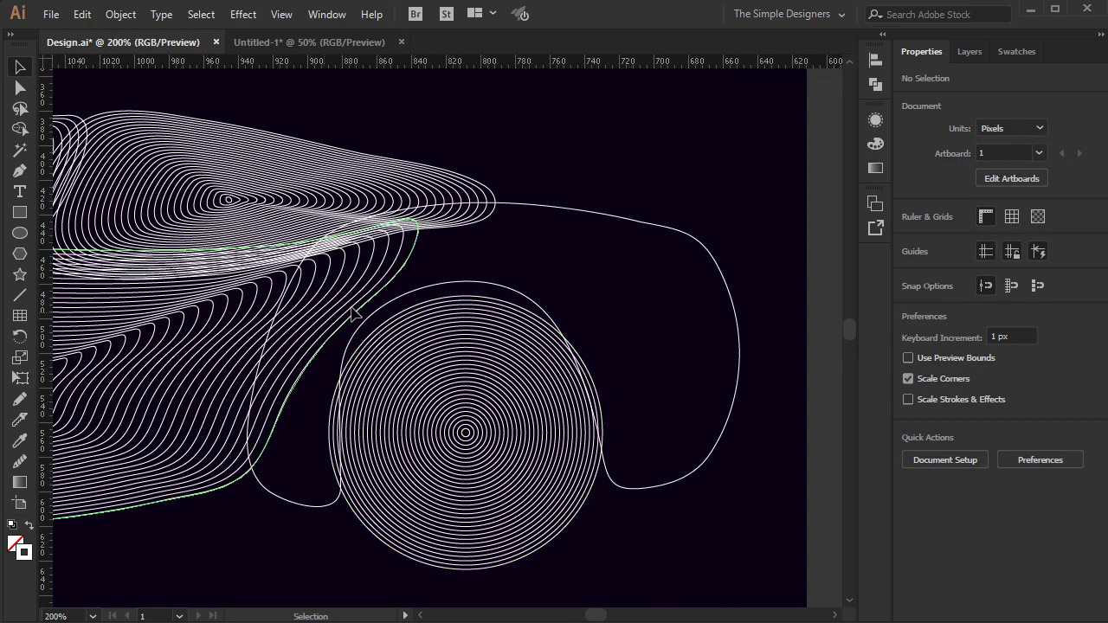
double_click(452, 284)
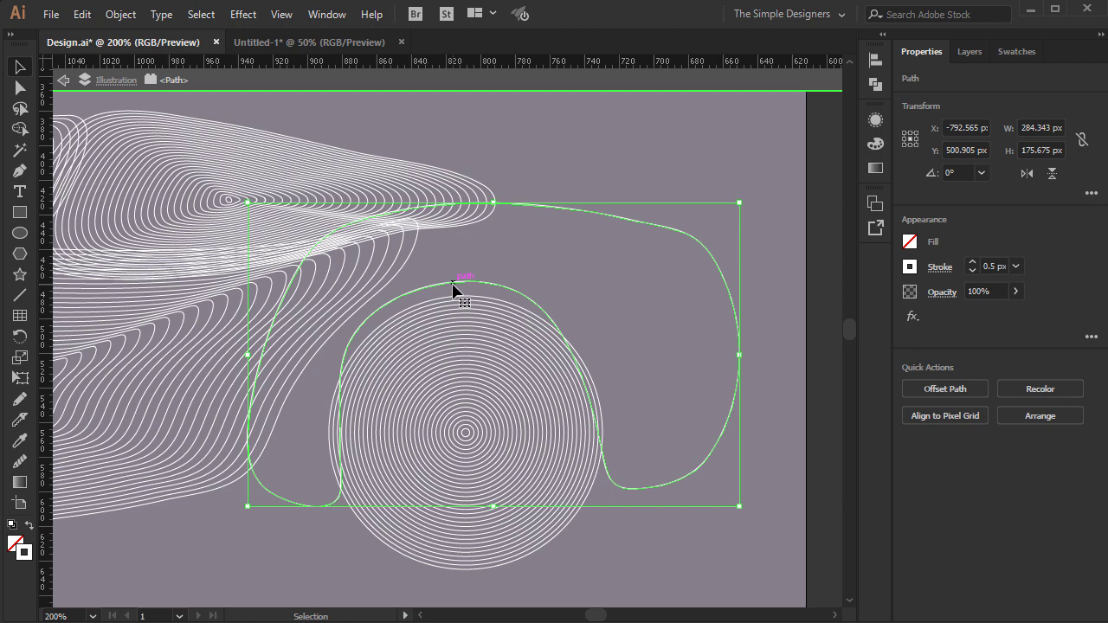
double_click(673, 564)
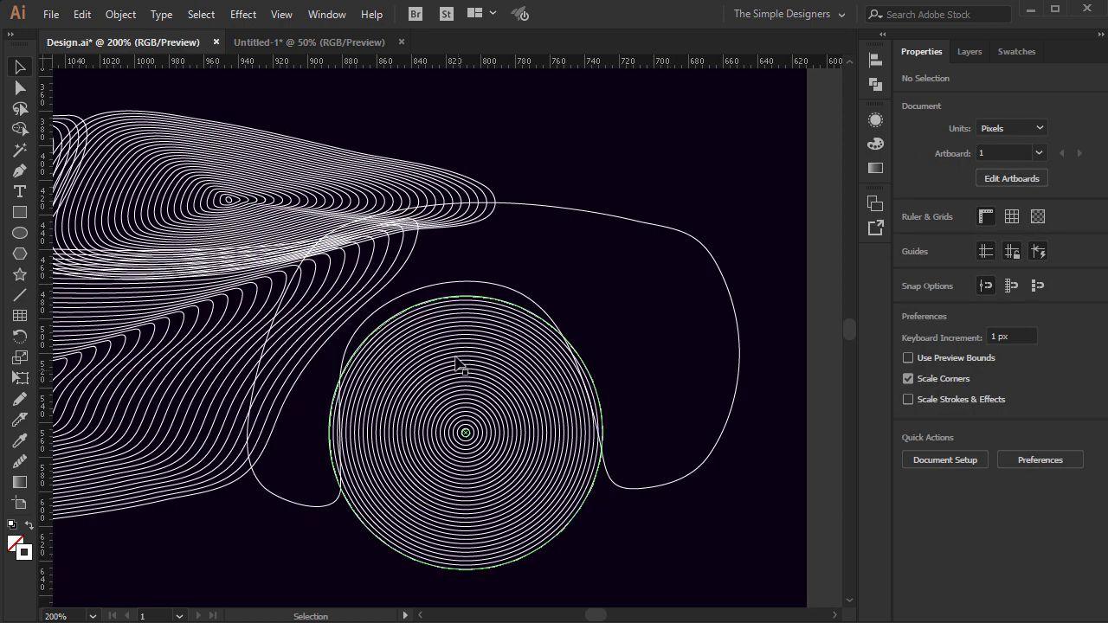
key(a)
click(448, 291)
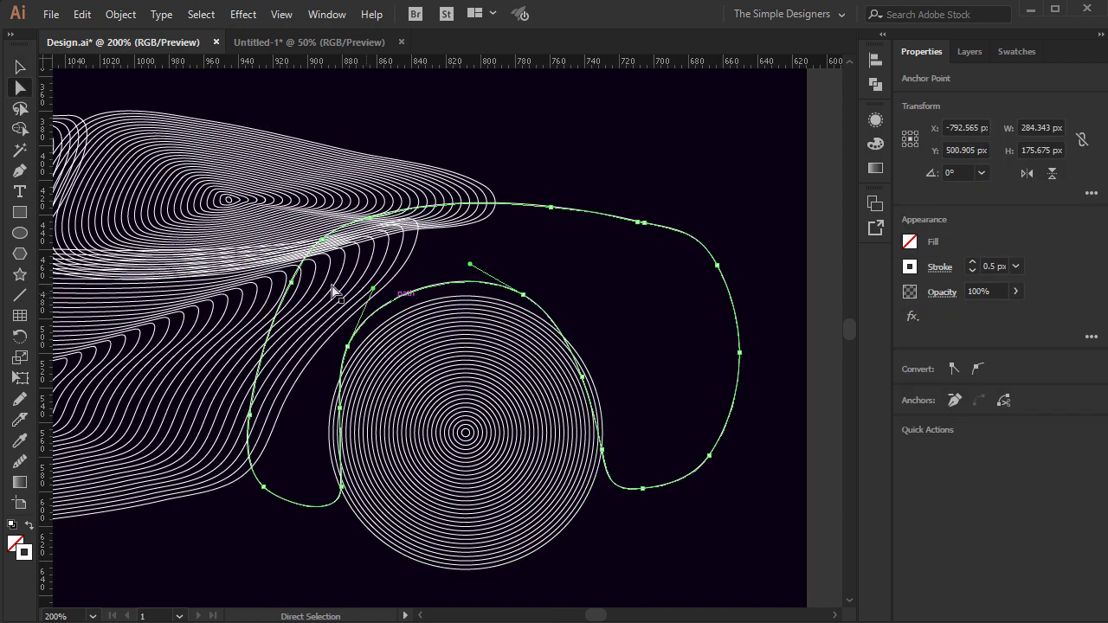
key(v)
- Draw a tiny loop inside the rear end of the rear fender outline
click(18, 463)
key(v)
click(755, 437)
scroll(673, 427, up, 5)
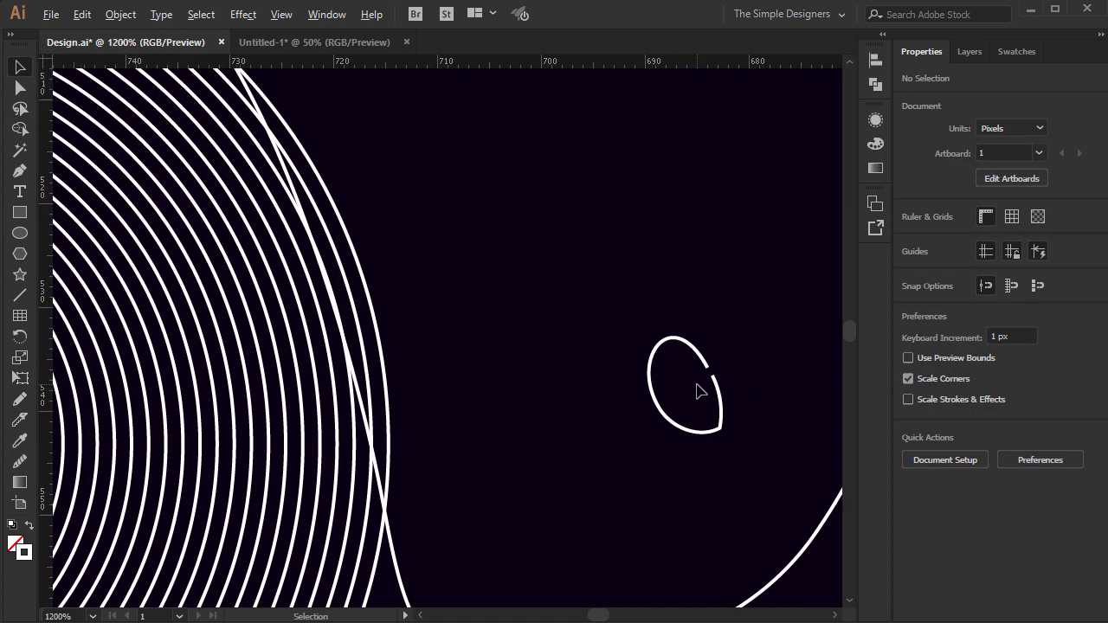
scroll(727, 394, up, 2)
- Join the two open end points of the tiny rear fender loop into a closed outline
key(a)
click(723, 341)
shift+click(708, 317)
right_click(722, 346)
click(762, 440)
key(Return)
right_click(719, 366)
click(779, 424)
click(746, 505)
scroll(704, 421, down, 6)
key(v)
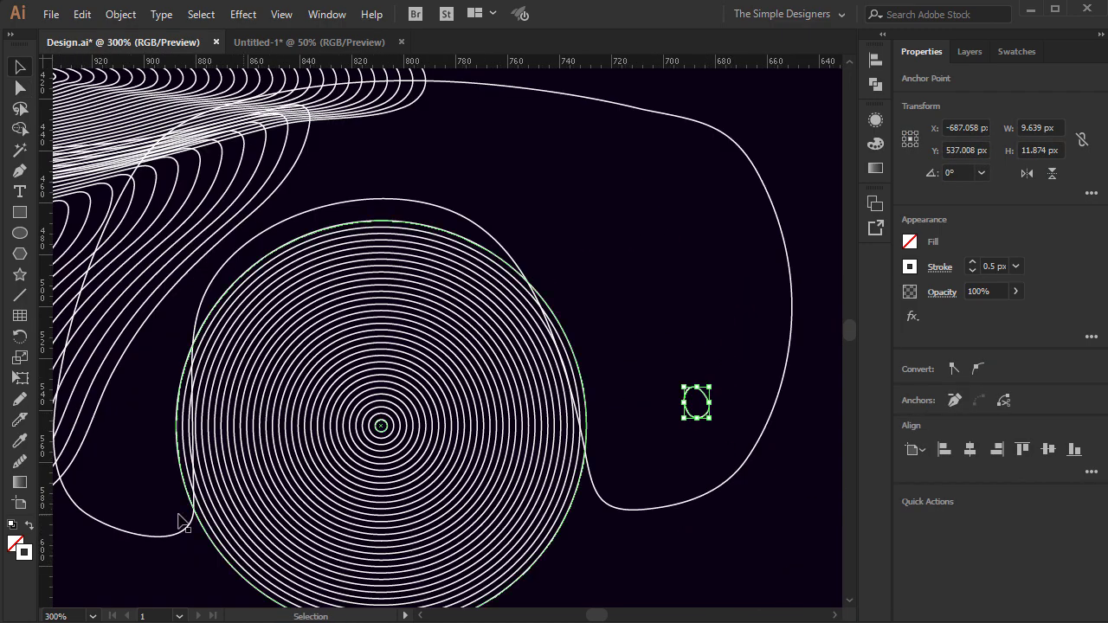
- Shrink the closed loop inside the rear fender slightly and leave it deselected
drag(703, 392, 696, 401)
key(v)
scroll(715, 430, up, 4)
drag(687, 257, 680, 286)
scroll(680, 289, down, 7)
click(727, 314)
- Blend the rear fender outline with the tiny loop inside it
scroll(713, 306, up, 2)
drag(729, 313, 593, 495)
click(120, 15)
mouse_move(246, 441)
click(428, 445)
- Isolate the rear fender blend, move its tiny inner loop 50 px up and 10 px left, and leave isolation
scroll(613, 493, up, 4)
double_click(613, 490)
click(612, 489)
key(shift+Up)
key(shift+Up)
key(shift+Up)
key(shift+Up)
key(shift+Up)
key(shift+Left)
scroll(530, 389, down, 1)
scroll(530, 389, down, 4)
double_click(710, 305)
- Examine the line patterns of the blended car body and cabin up close
scroll(713, 310, down, 2)
drag(723, 439, 689, 396)
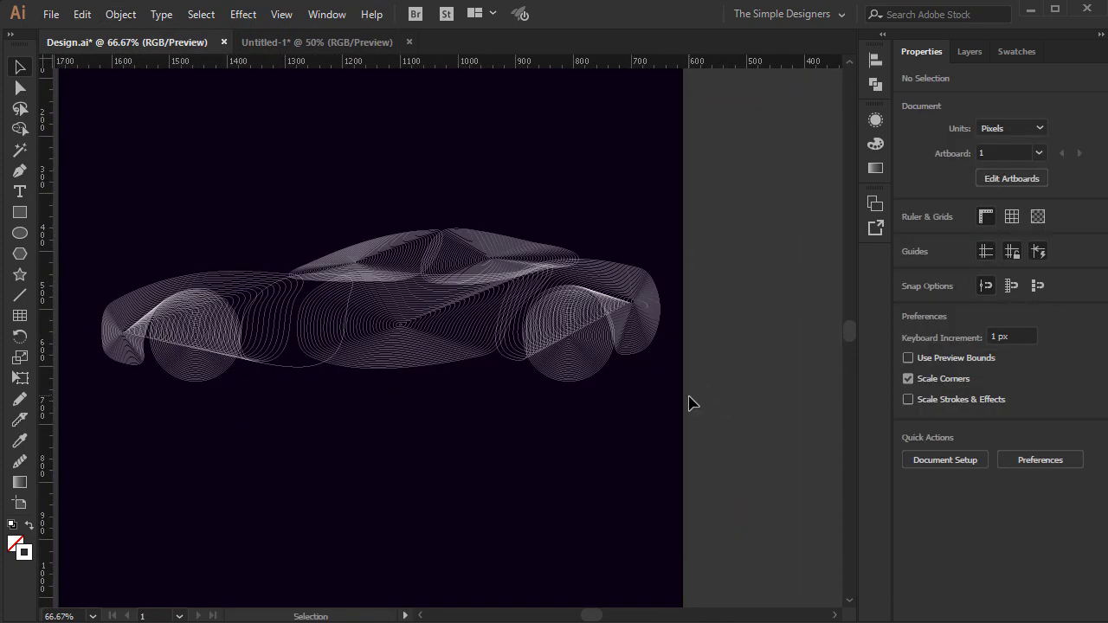
scroll(291, 364, up, 1)
scroll(321, 372, up, 1)
scroll(440, 364, down, 1)
scroll(437, 331, up, 3)
click(440, 276)
drag(448, 387, 486, 387)
drag(122, 271, 124, 262)
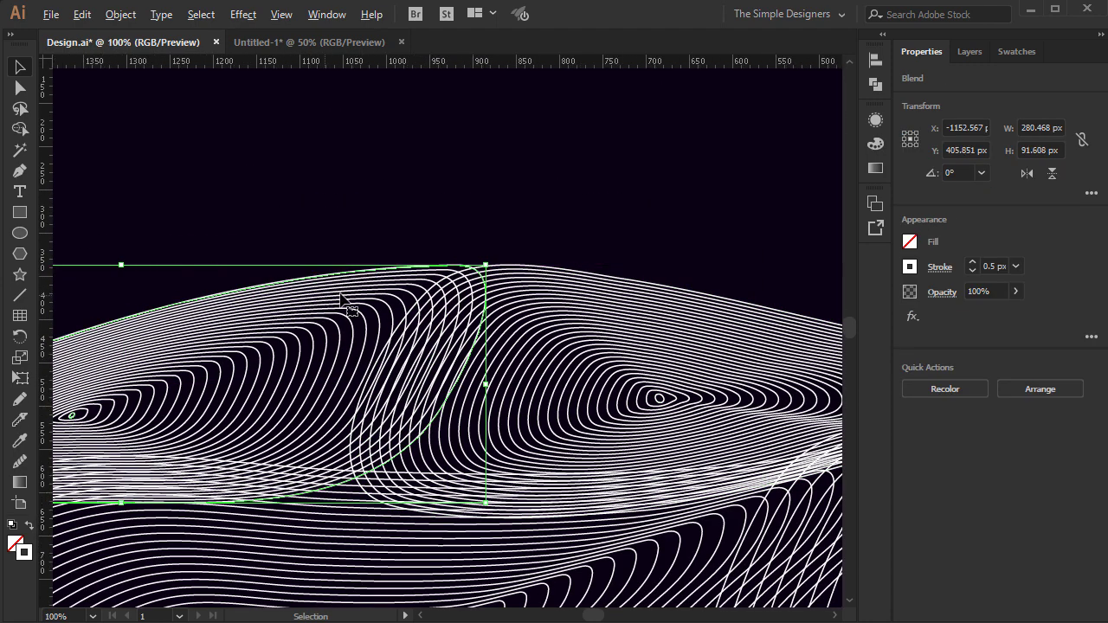
scroll(334, 301, down, 4)
click(413, 490)
- Copy the outline of the panel behind the front wheel, shrink the copy to about 13 px wide, and place it near the panel's upper edge
scroll(396, 416, up, 2)
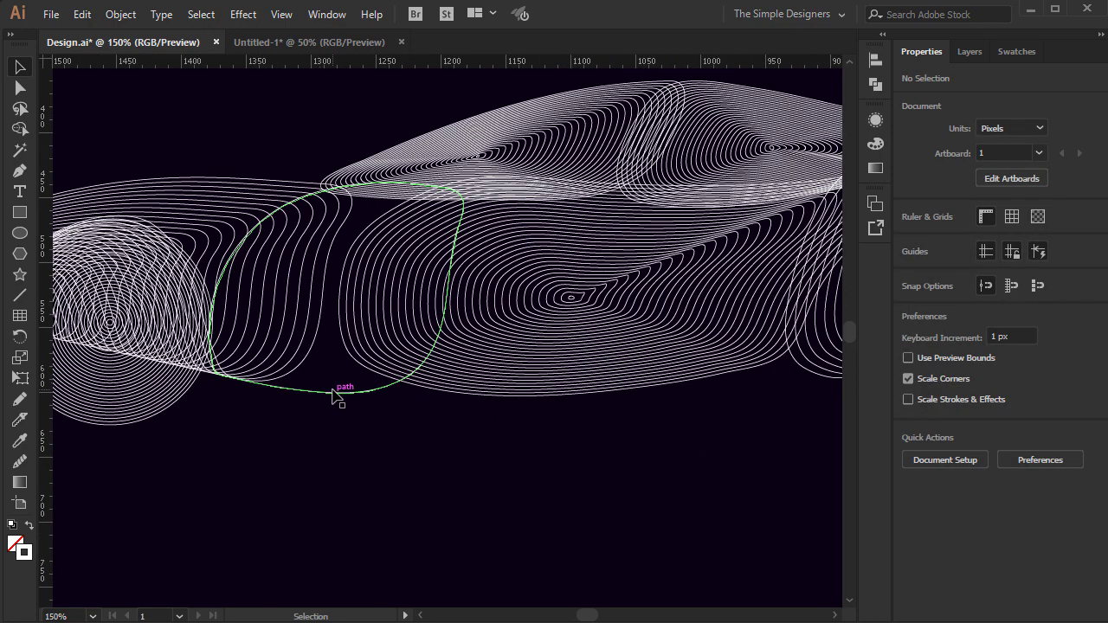
click(362, 386)
key(ctrl+v)
key(ctrl+z)
key(v)
drag(465, 180, 343, 282)
scroll(334, 264, up, 4)
drag(327, 342, 407, 88)
drag(344, 200, 284, 491)
- Smooth the small panel copy's outline into a rounder shape and shrink it slightly
click(20, 461)
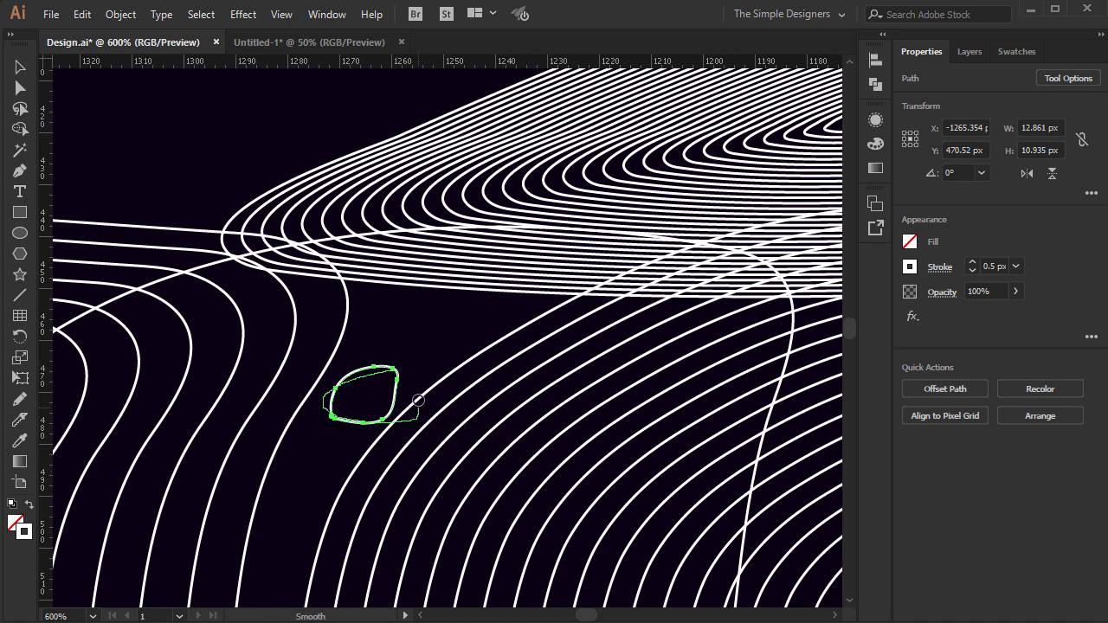
key(v)
drag(395, 368, 388, 378)
scroll(388, 388, down, 4)
- Blend the outline of the panel behind the front wheel with its small copy, leaving nothing selected
click(362, 556)
click(120, 13)
mouse_move(227, 390)
mouse_move(260, 441)
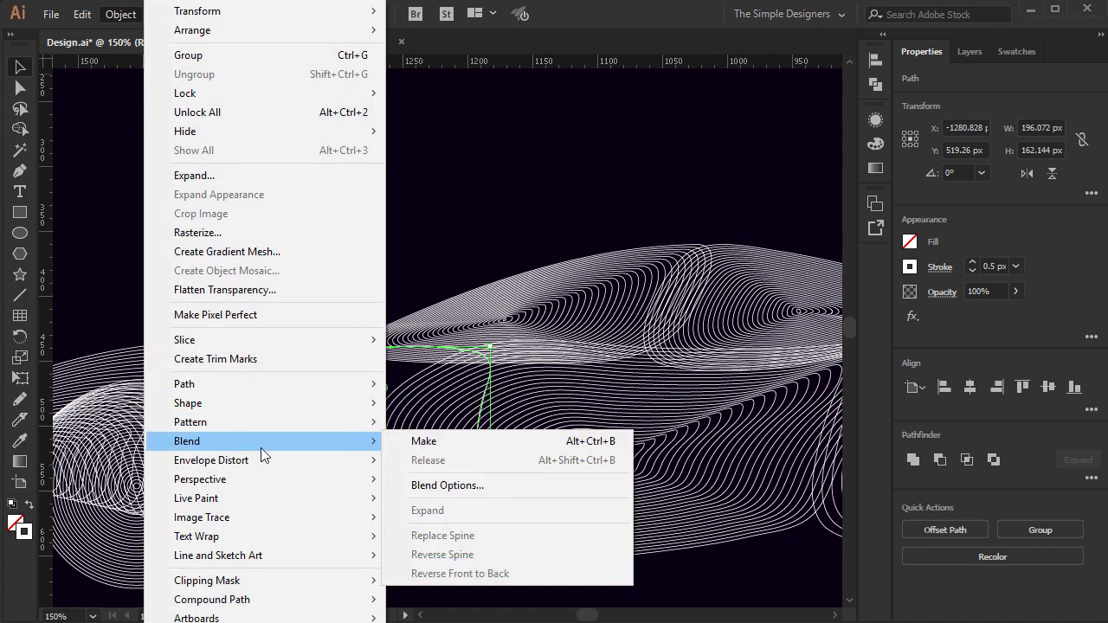
click(421, 441)
scroll(430, 420, down, 4)
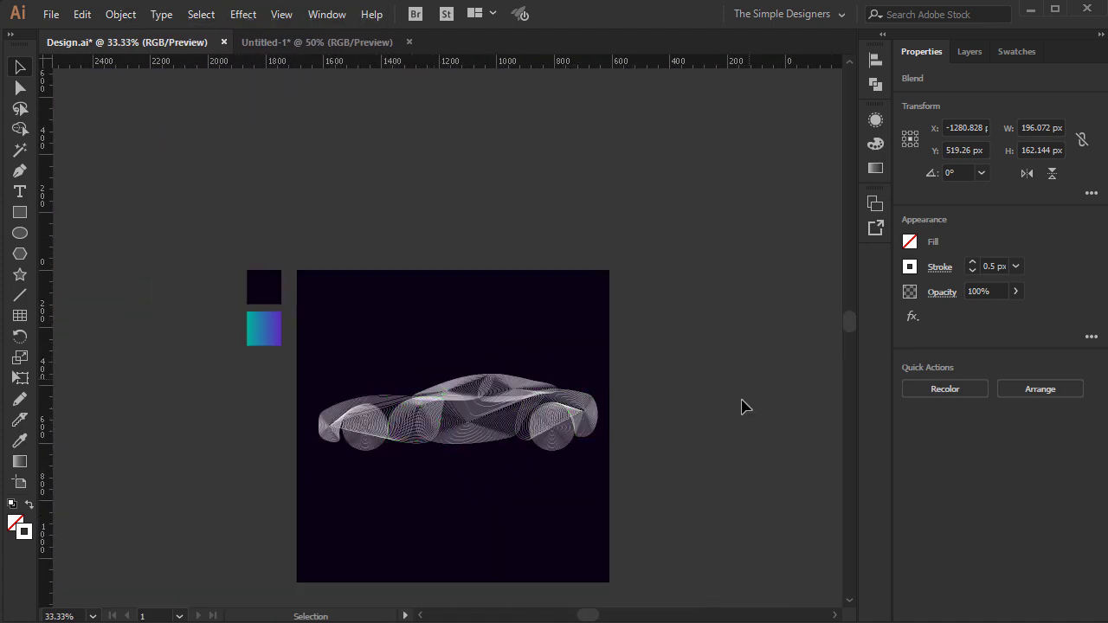
click(744, 383)
- Duplicate the teal-to-purple gradient square below the original and swap the copy's fill and stroke
scroll(544, 391, up, 1)
drag(147, 167, 145, 267)
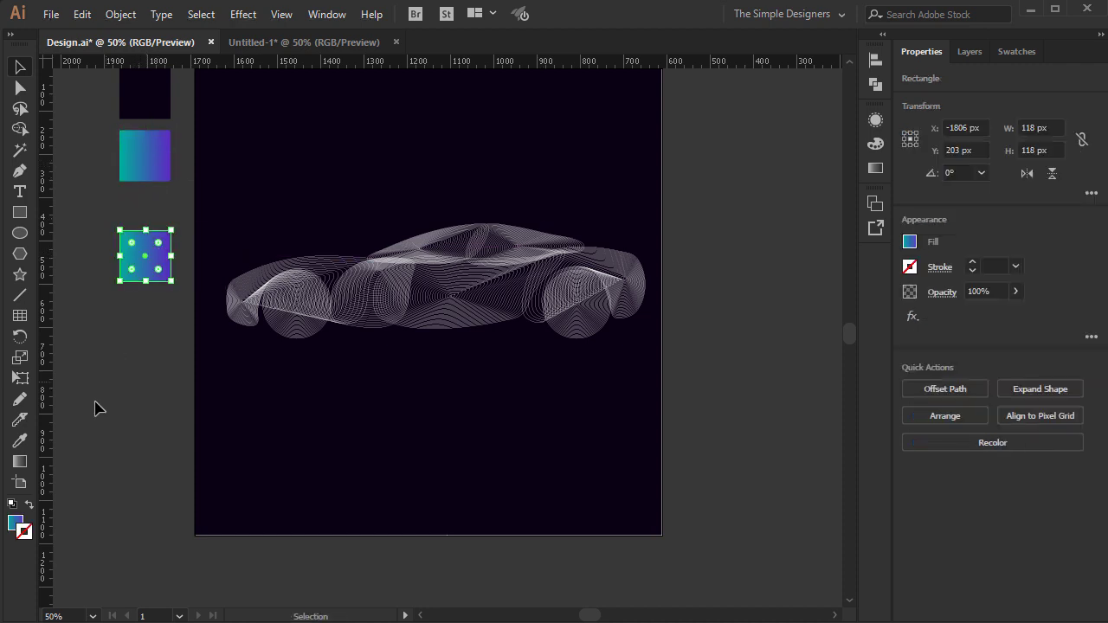
click(29, 509)
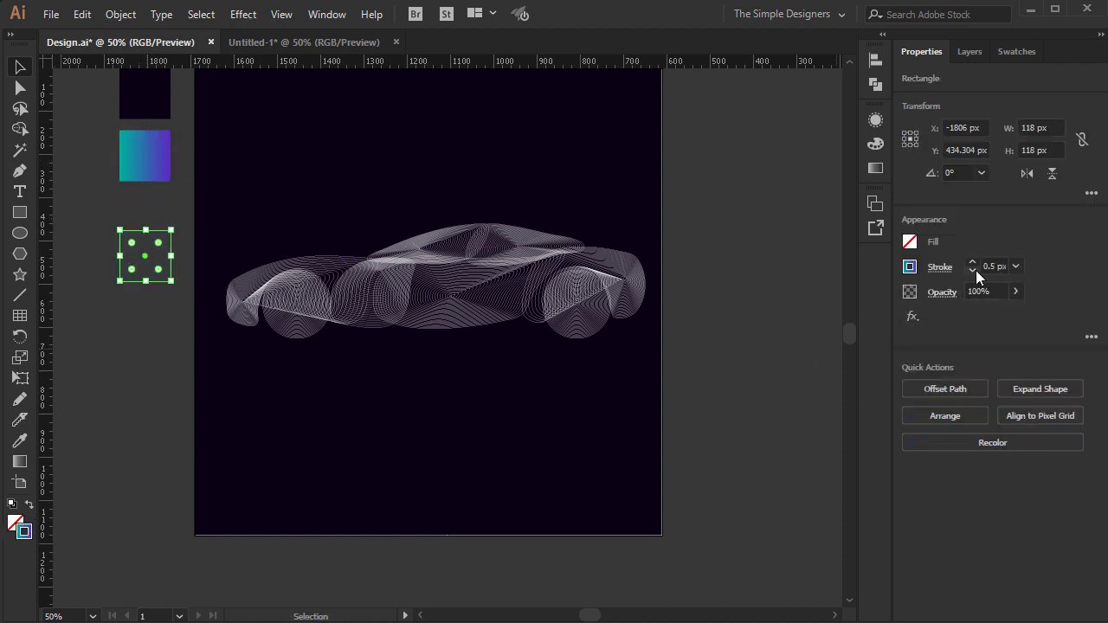
click(105, 337)
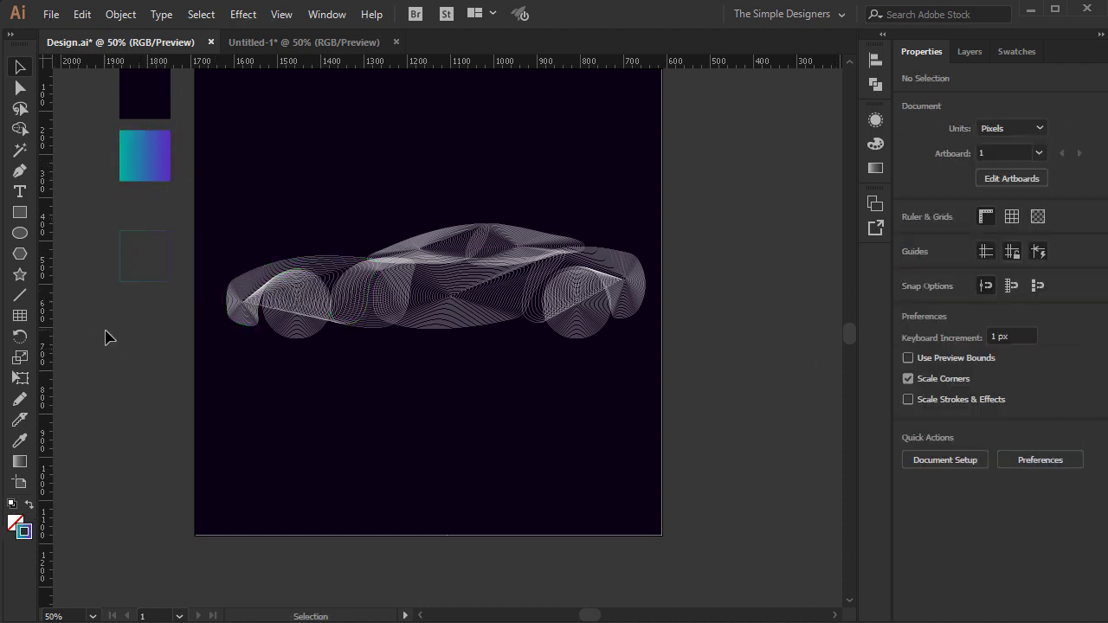
- Apply the outlined square's gradient stroke to the front fender blend and the front wheel blend with the Eyedropper
click(268, 275)
key(i)
click(138, 232)
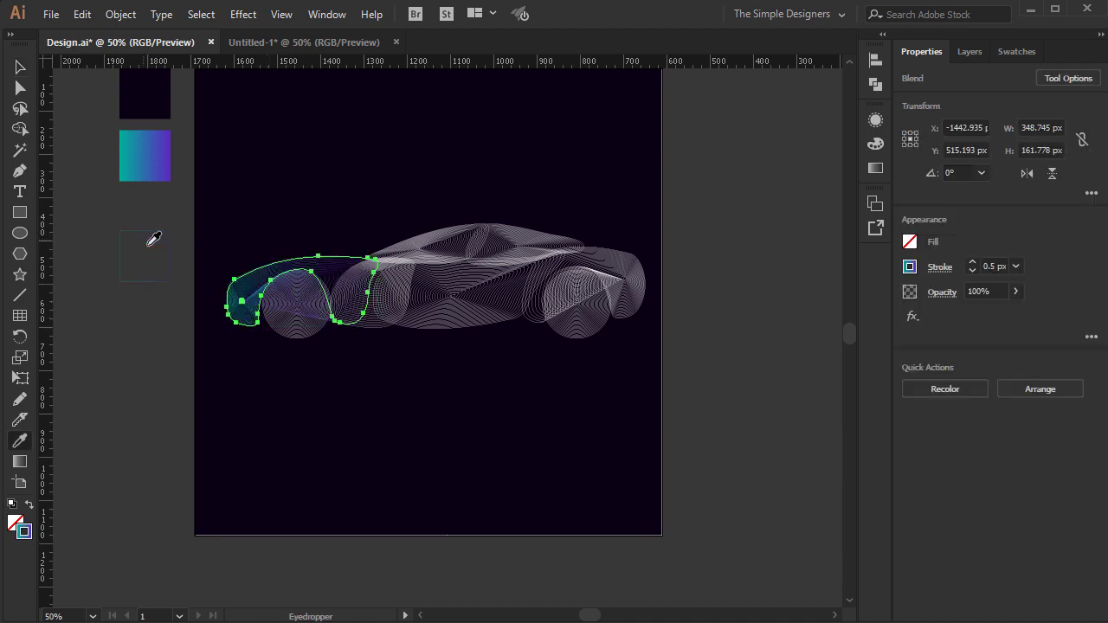
key(v)
click(303, 343)
key(i)
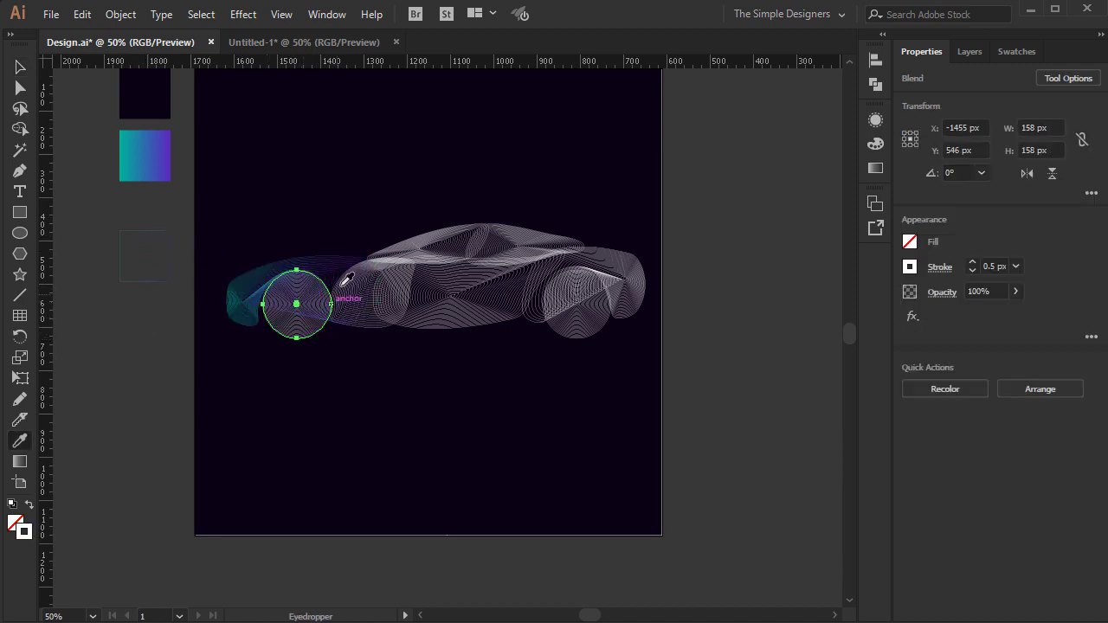
click(345, 256)
key(v)
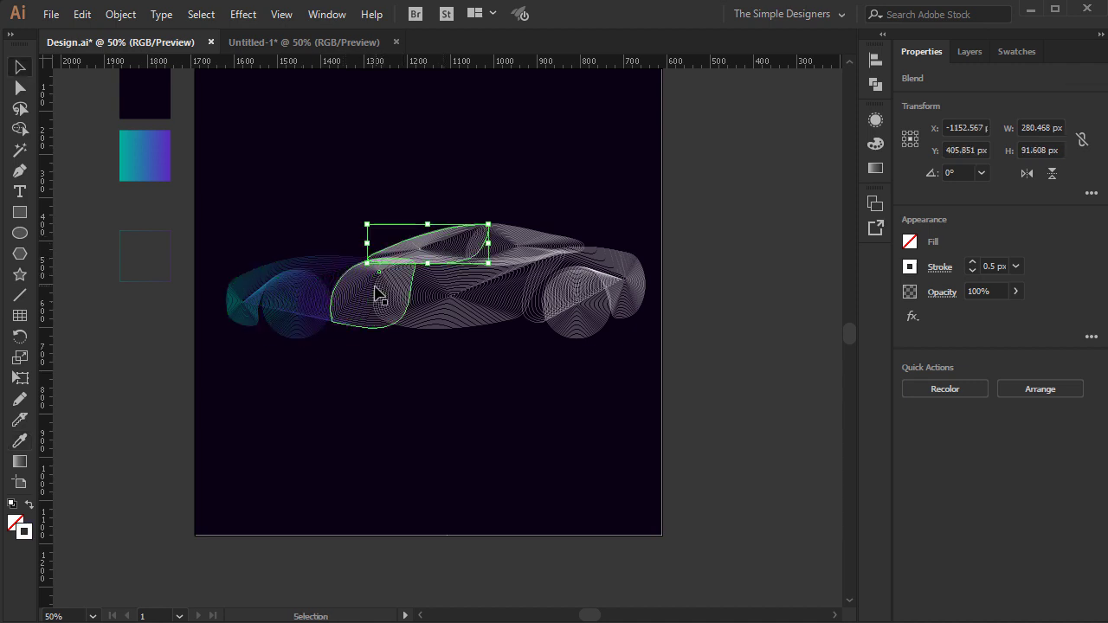
- Apply the teal-to-purple gradient stroke to the front roof blend and the large middle body blend with the Eyedropper
key(i)
click(277, 267)
key(v)
click(437, 322)
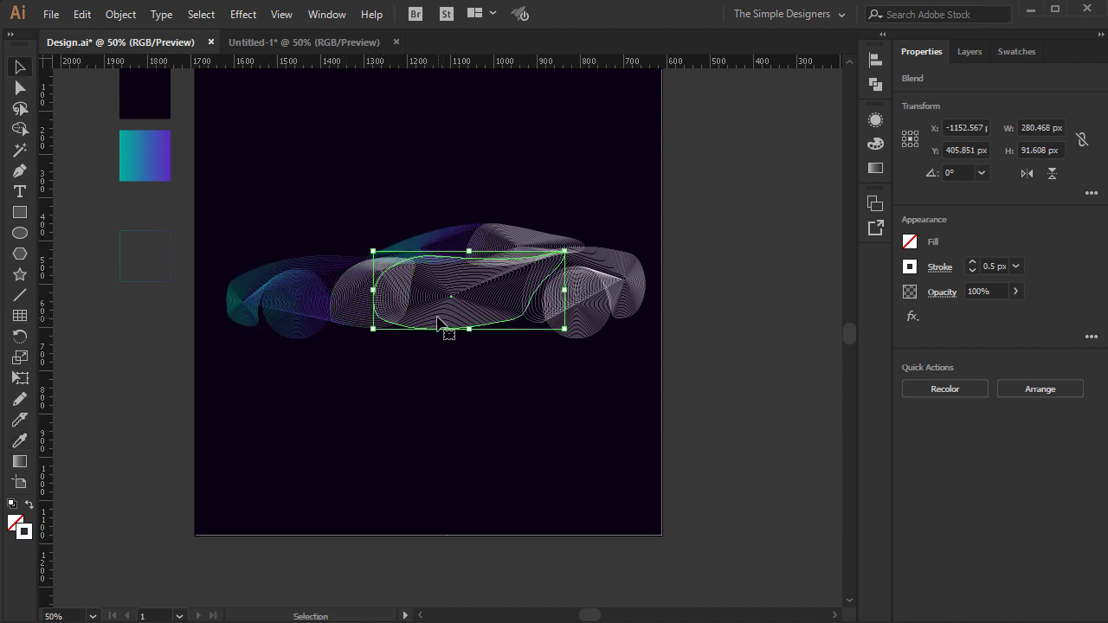
key(i)
click(361, 264)
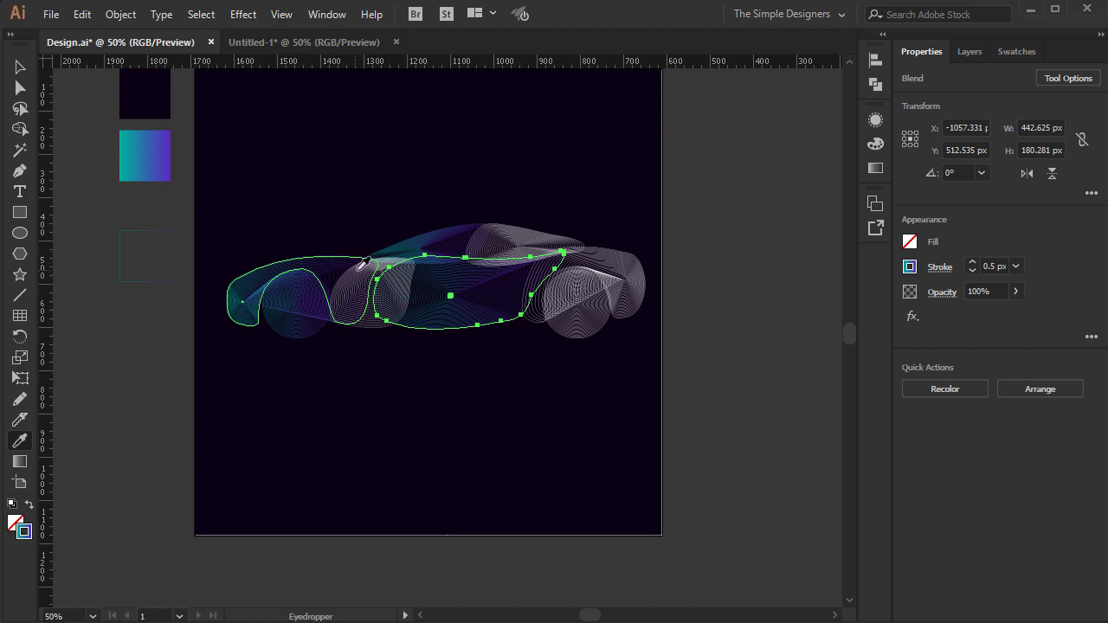
- Apply the front wheel's gradient stroke to the blend of the panel behind the front wheel with the Eyedropper
key(v)
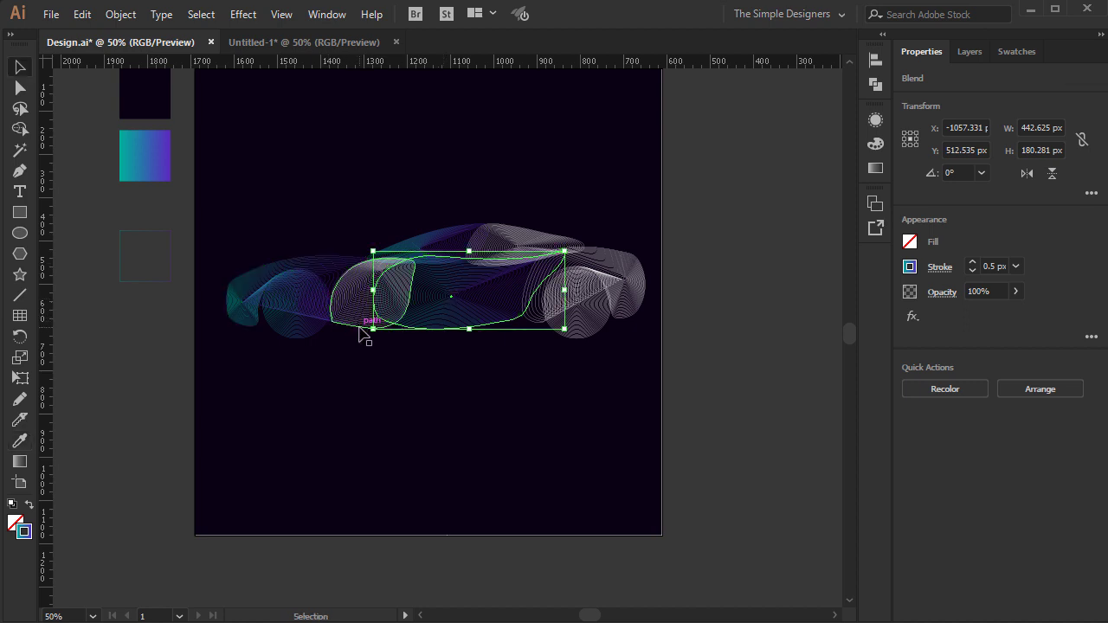
scroll(361, 333, up, 1)
click(362, 329)
key(i)
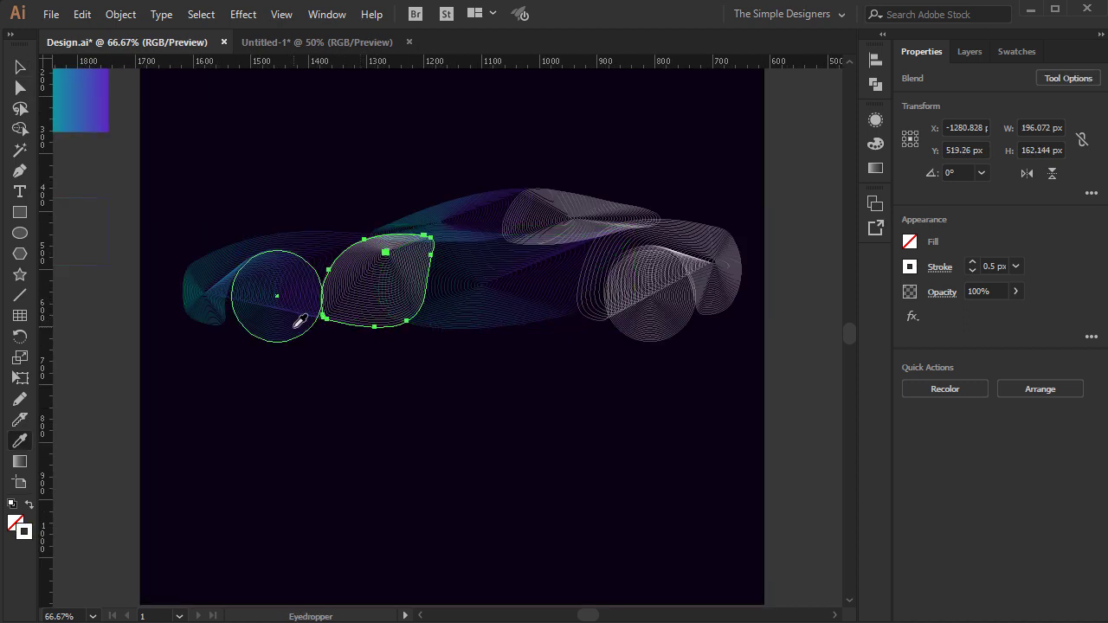
click(295, 318)
key(v)
- Reshape the front fender outline by moving the anchor points along the front side of the wheel arch to follow the wheel
scroll(234, 322, up, 4)
click(534, 401)
click(314, 329)
key(a)
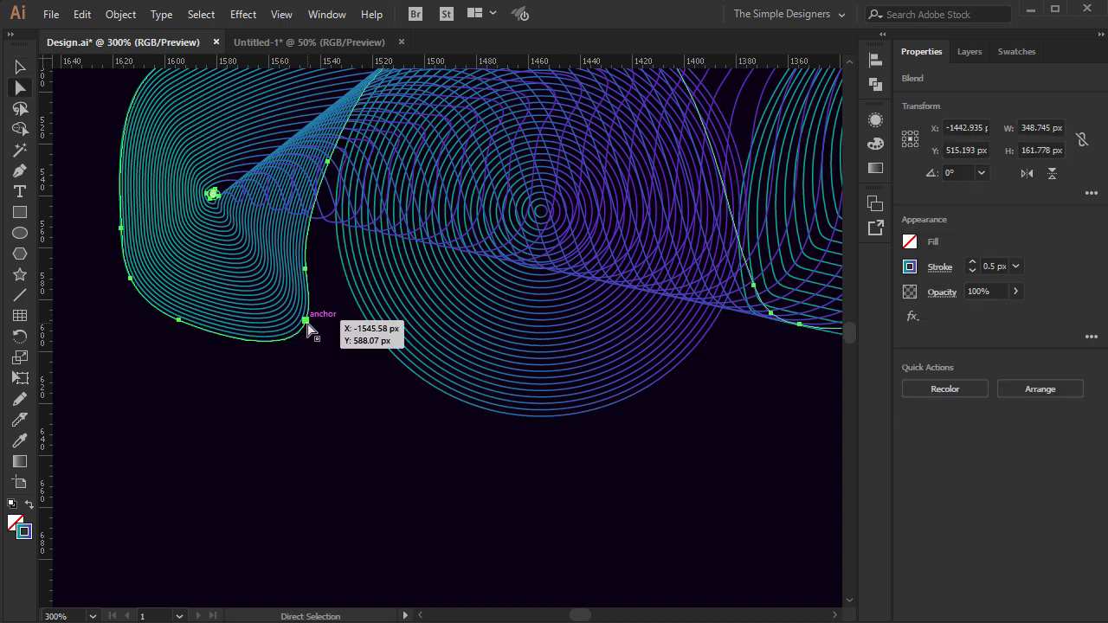
click(306, 322)
drag(309, 275, 338, 282)
drag(331, 169, 334, 277)
key(space)
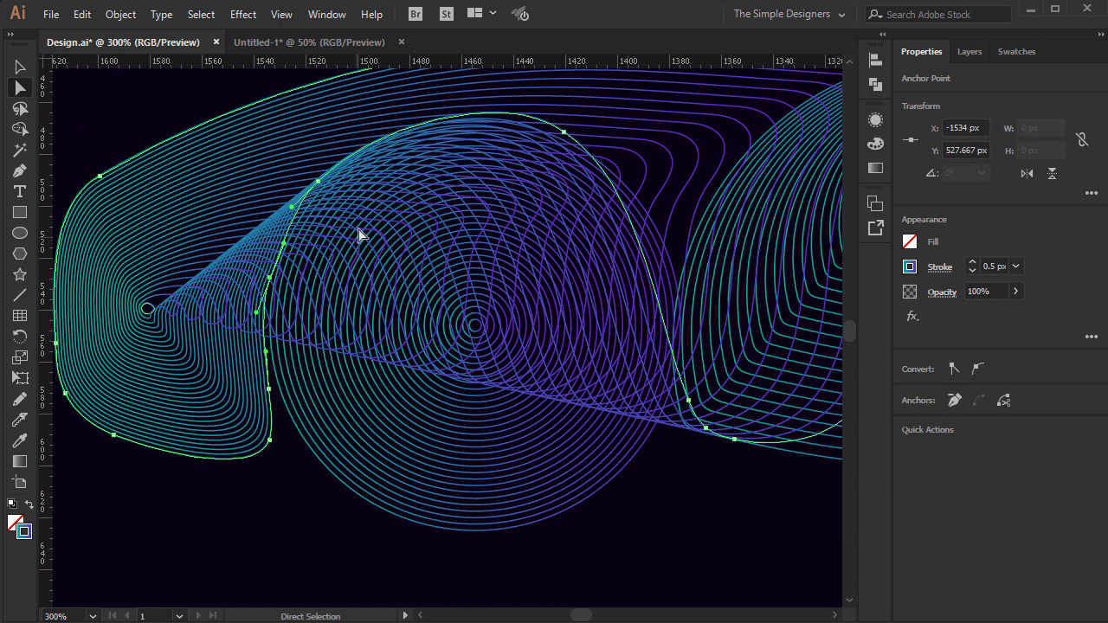
- Lower the fender's anchor points along the top of the wheel arch and nudge those at the arch's lower front edge
drag(320, 184, 326, 191)
click(563, 134)
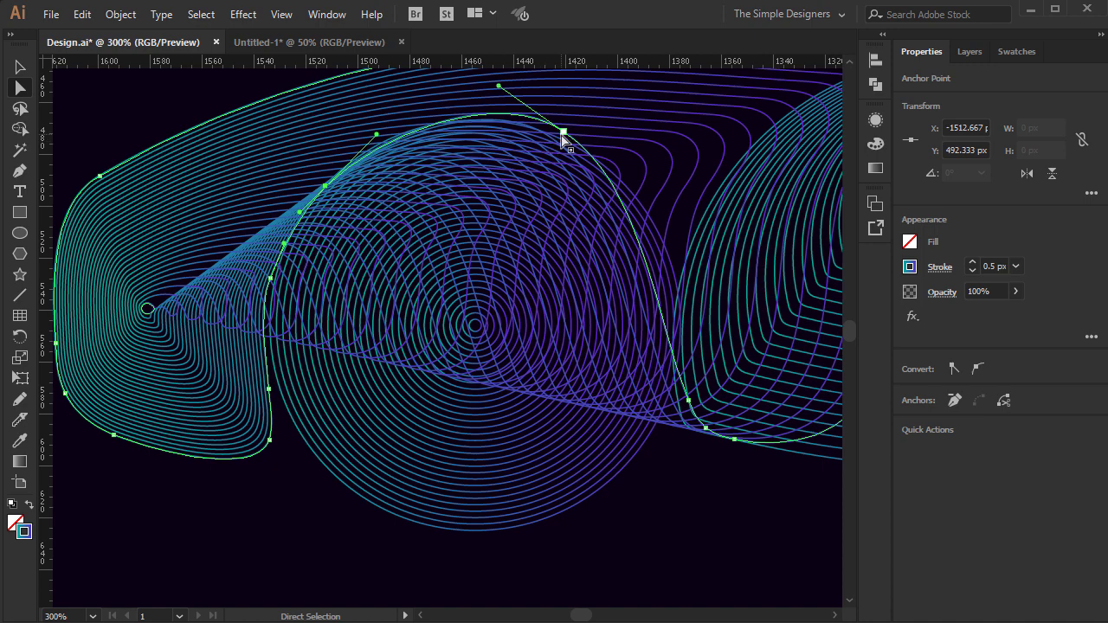
drag(564, 136, 573, 159)
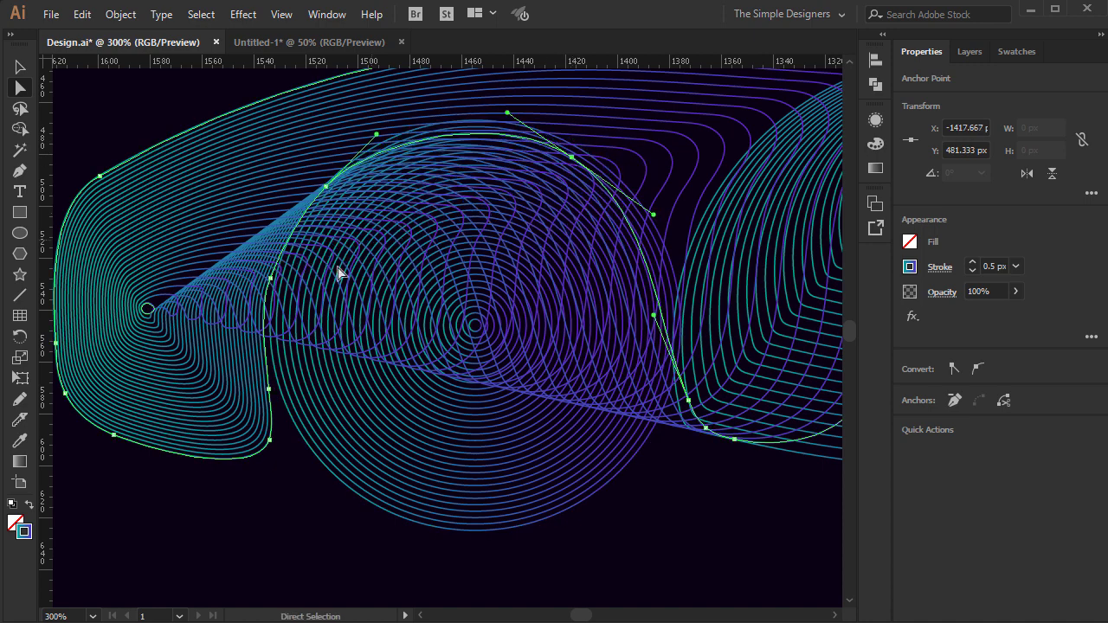
drag(271, 438, 272, 438)
drag(270, 389, 277, 396)
scroll(325, 403, down, 4)
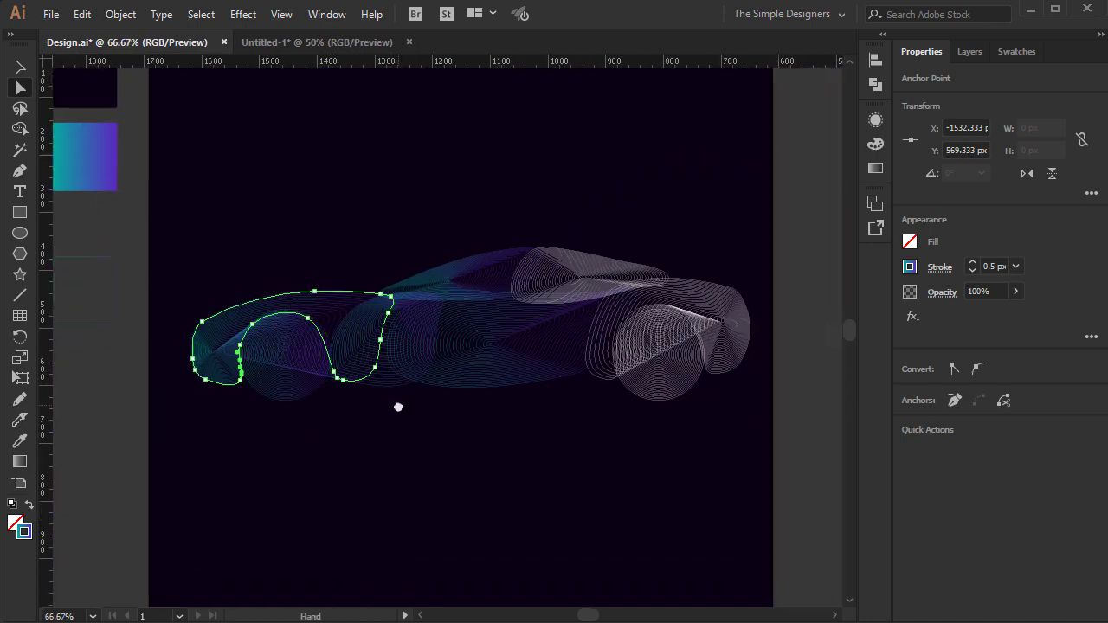
- Apply the teal-to-purple gradient stroke to the rear roof blend with the Eyedropper
click(796, 287)
key(v)
click(586, 298)
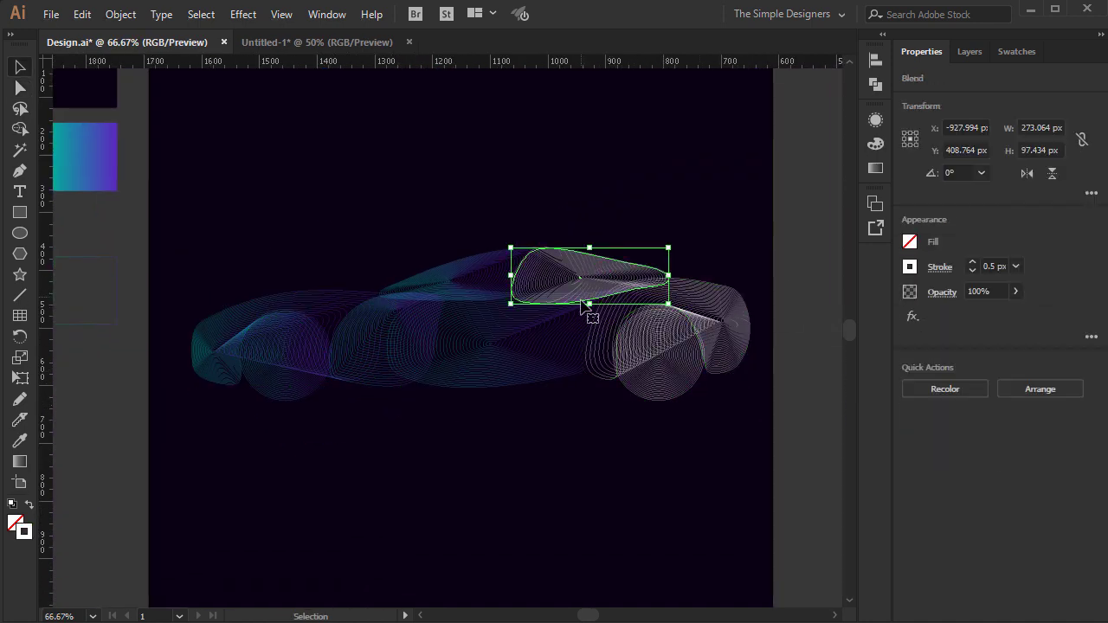
key(i)
key(v)
- Apply the teal-to-purple gradient stroke to the rear fender blend and the rear wheel blend, leaving nothing selected
click(703, 311)
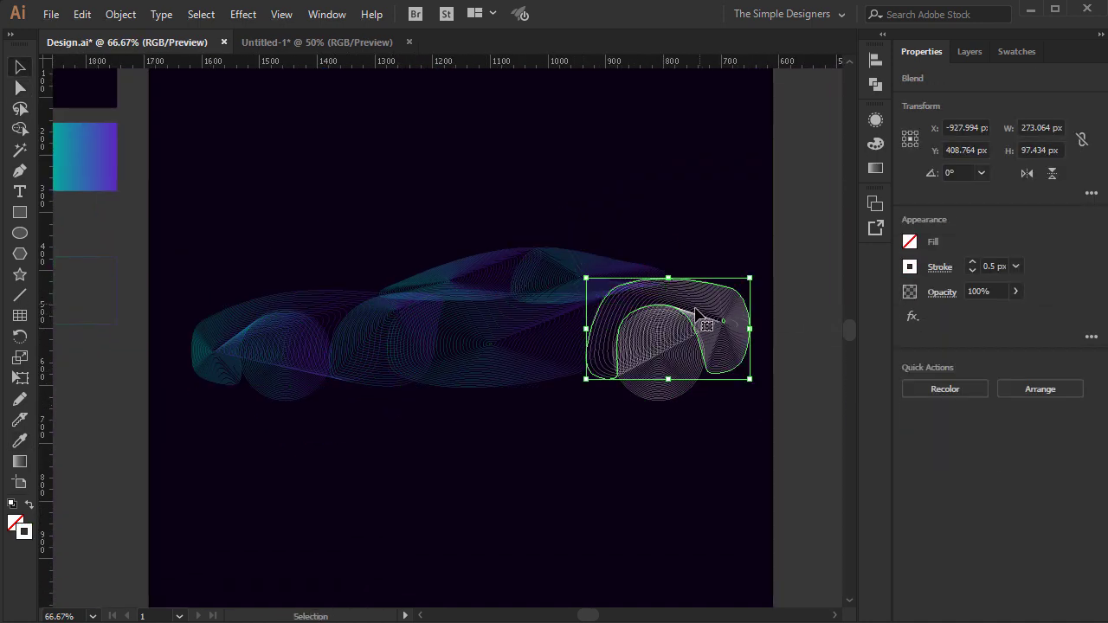
key(v)
click(658, 401)
key(i)
click(515, 322)
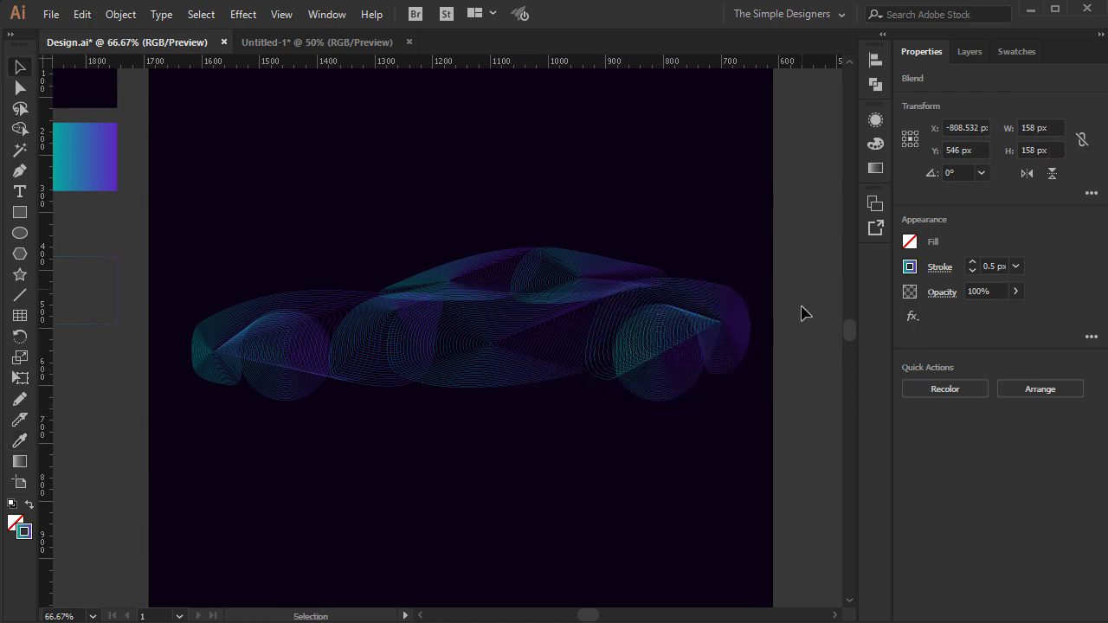
click(767, 322)
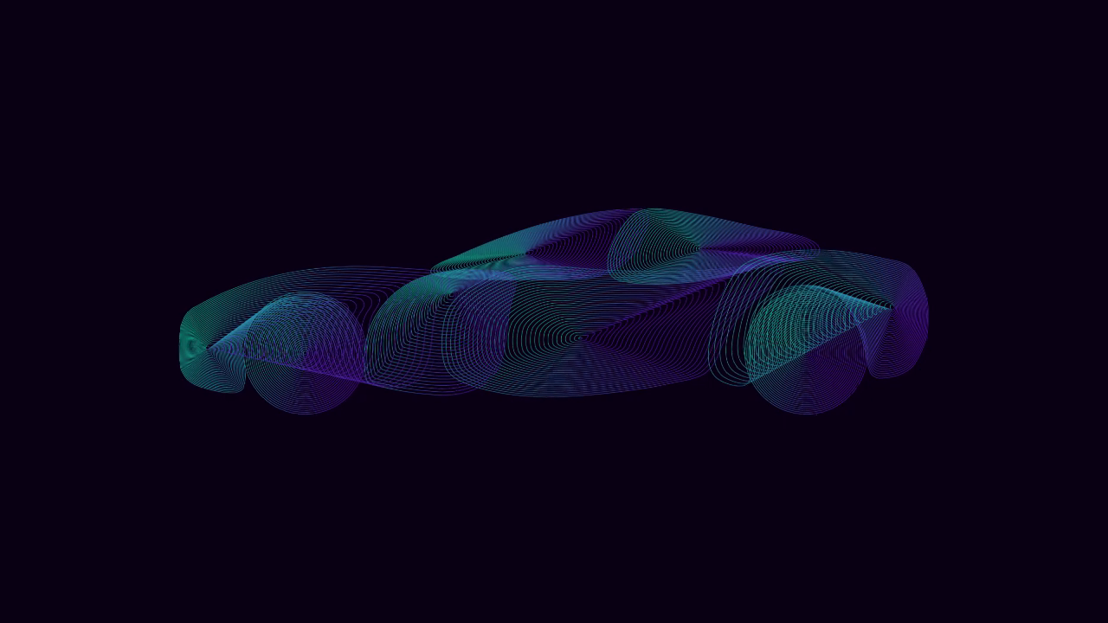